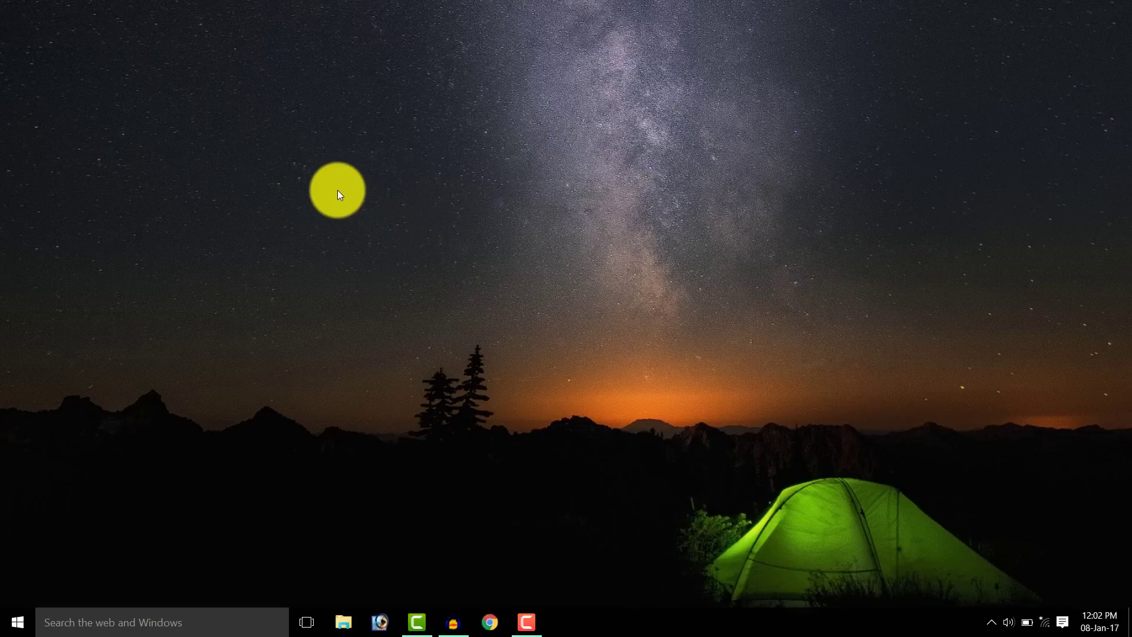
{"action": "right_click", "coordinate": [337, 191]}
{"action": "left_click", "coordinate": [382, 234]}
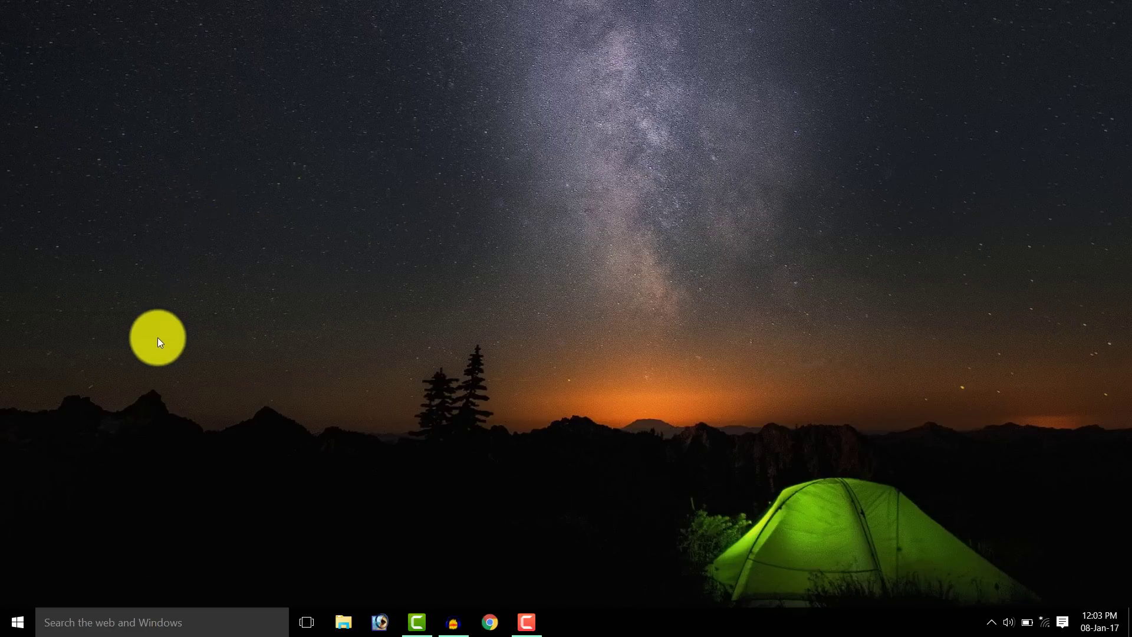
View the signed-in user's account settings from the Start menu and close the Settings window.
{"action": "left_click", "coordinate": [18, 626]}
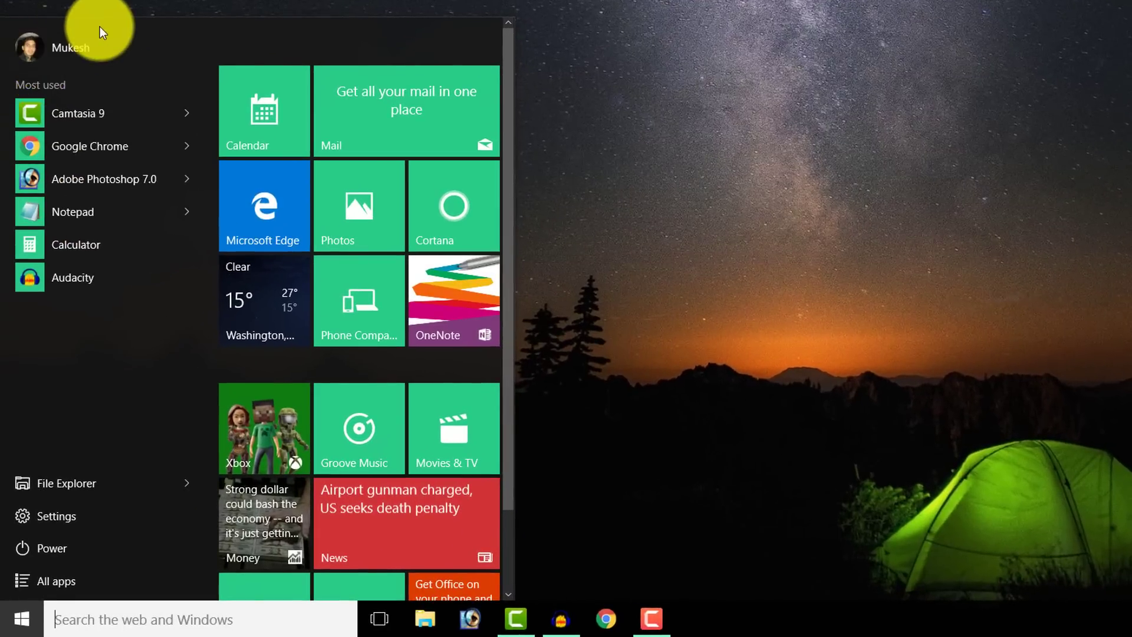
{"action": "left_click", "coordinate": [70, 48]}
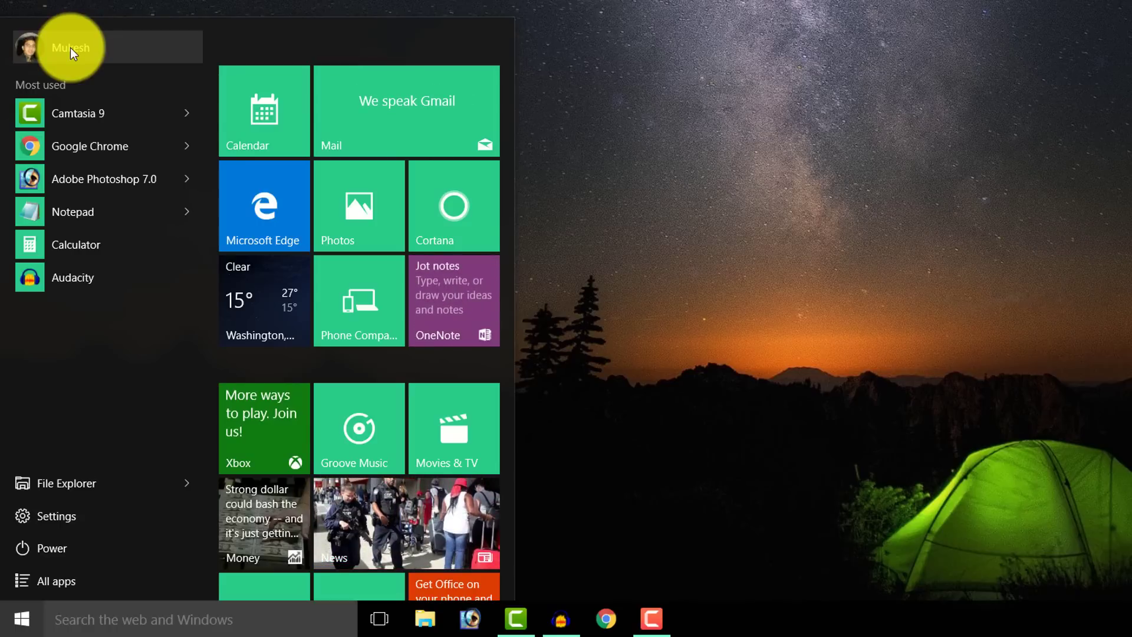
{"action": "left_click", "coordinate": [79, 73]}
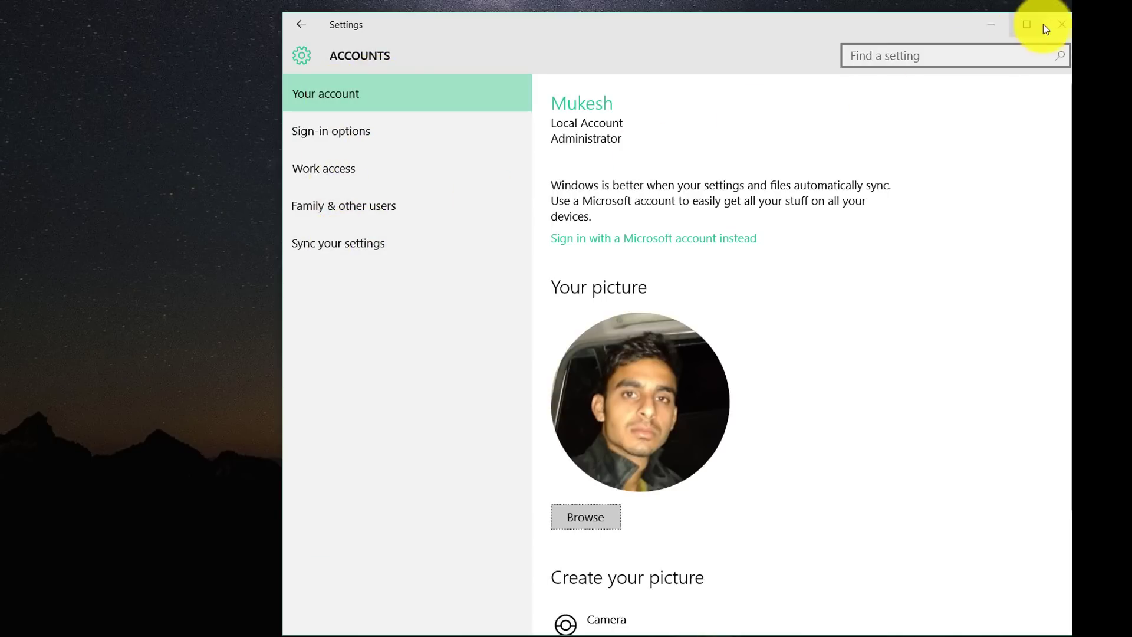
{"action": "left_click", "coordinate": [1059, 24]}
{"action": "right_click", "coordinate": [219, 134]}
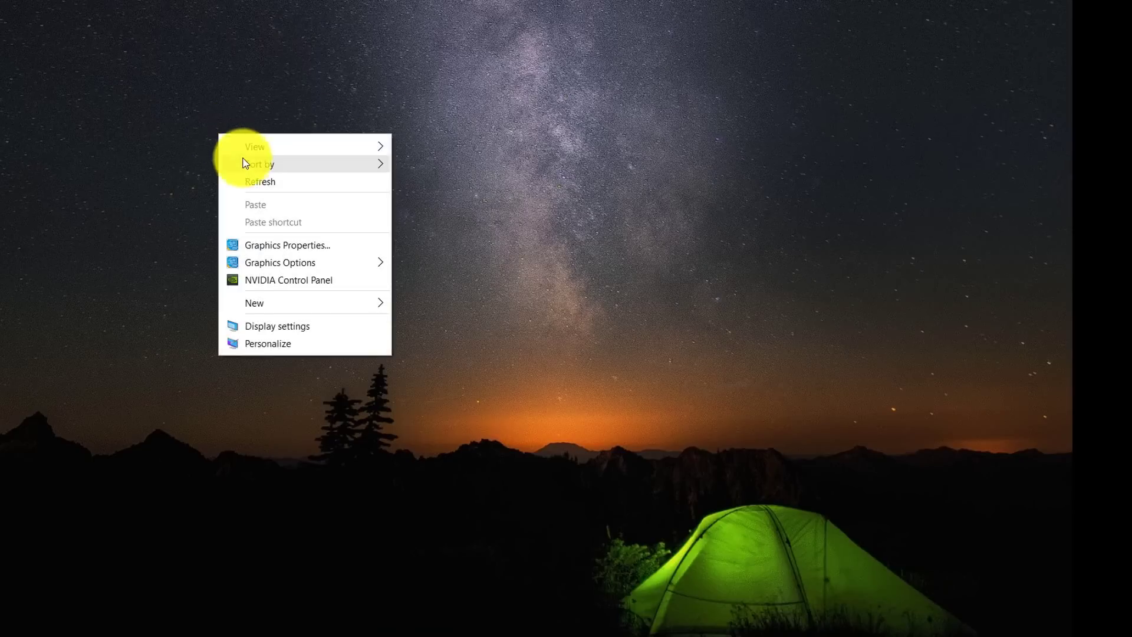
{"action": "left_click", "coordinate": [257, 179]}
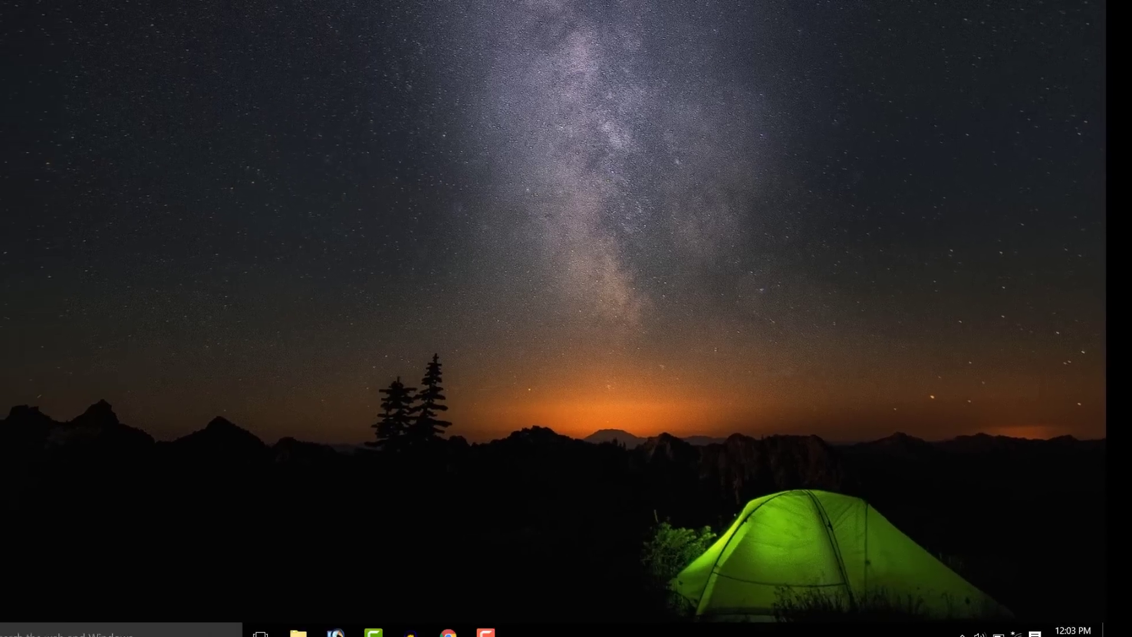
Open the Start menu and stretch it taller to show more rows of tiles.
{"action": "left_click", "coordinate": [17, 622]}
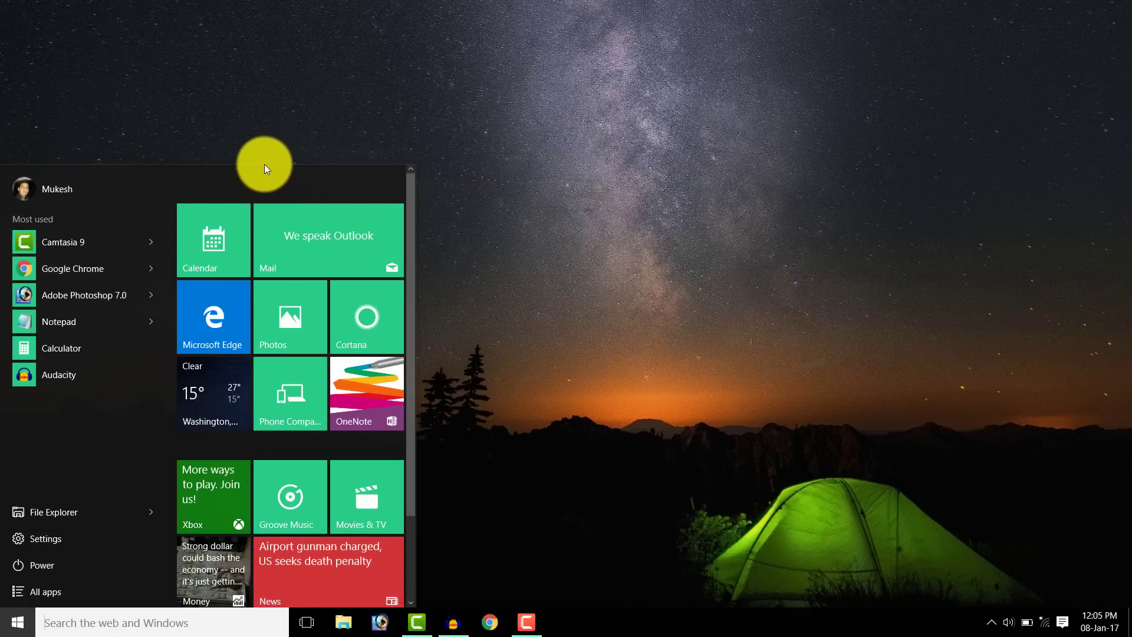
{"action": "left_click_drag", "start_coordinate": [264, 166], "coordinate": [286, 28]}
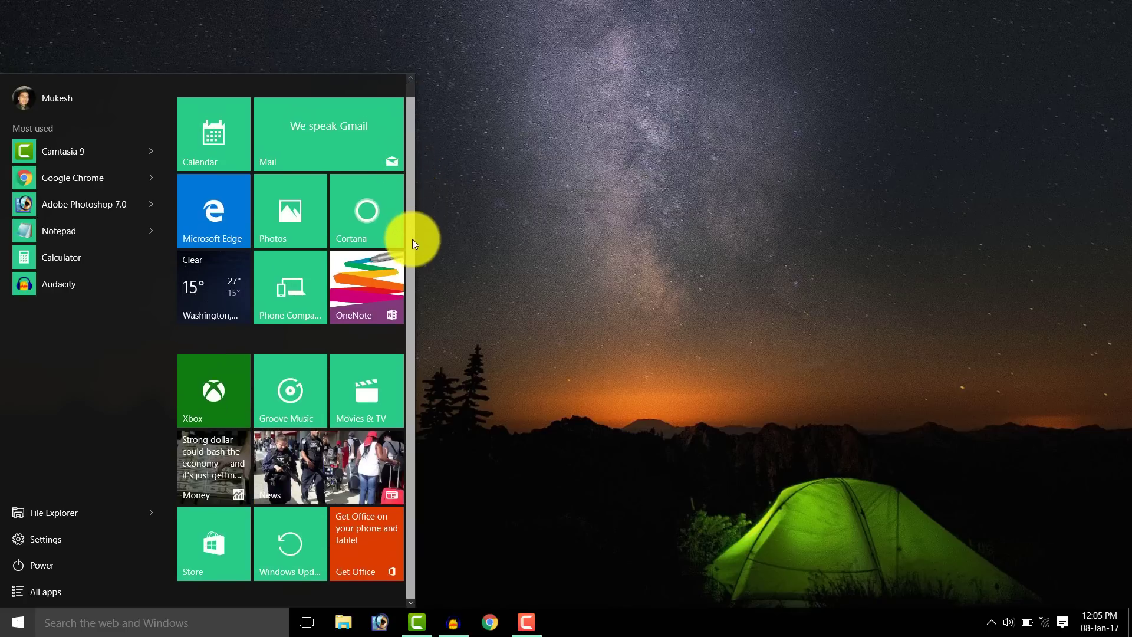
{"action": "mouse_move", "coordinate": [412, 160]}
{"action": "left_mouse_down"}
{"action": "mouse_move", "coordinate": [406, 243]}
{"action": "mouse_move", "coordinate": [400, 157]}
{"action": "left_mouse_up"}
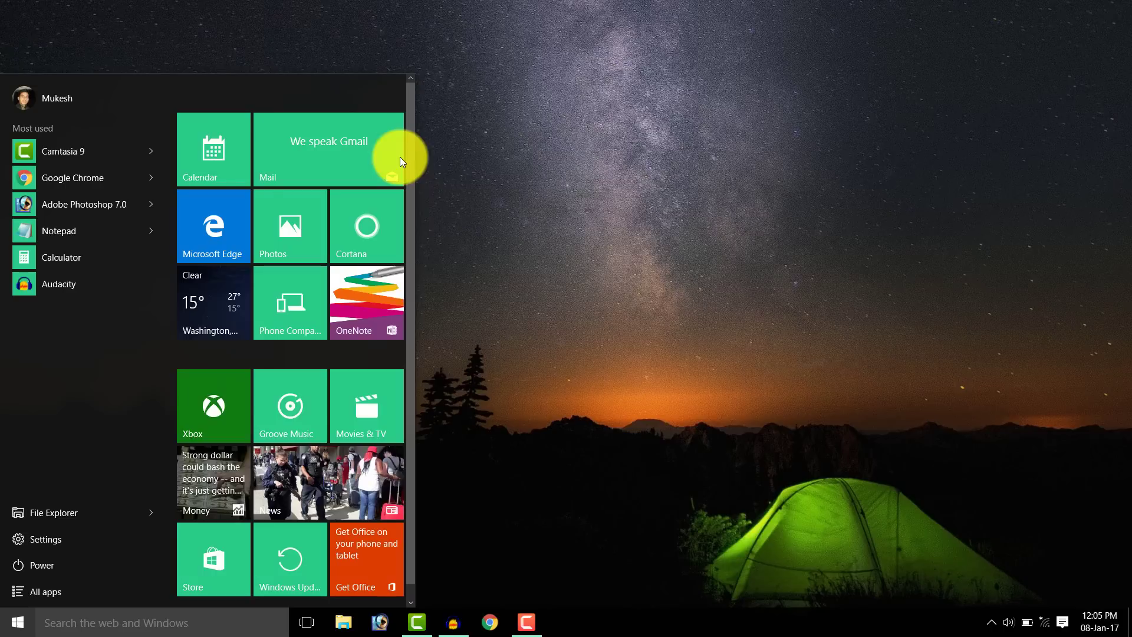
Unpin the Calendar, Mail and Microsoft Edge tiles from the Start menu.
{"action": "right_click", "coordinate": [205, 146]}
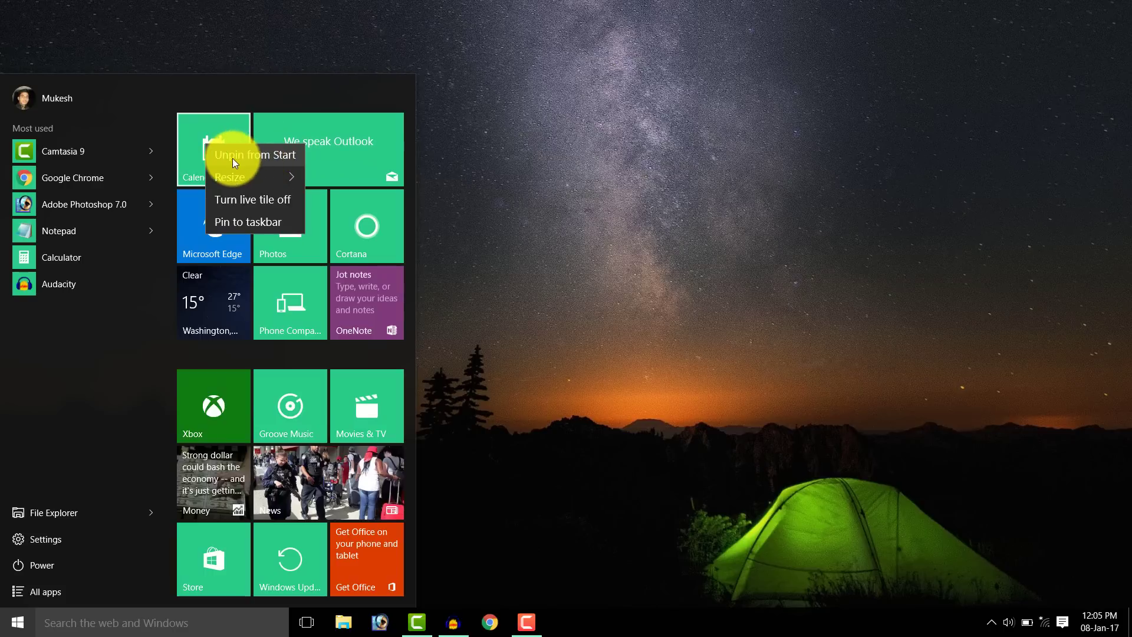
{"action": "left_click", "coordinate": [262, 154]}
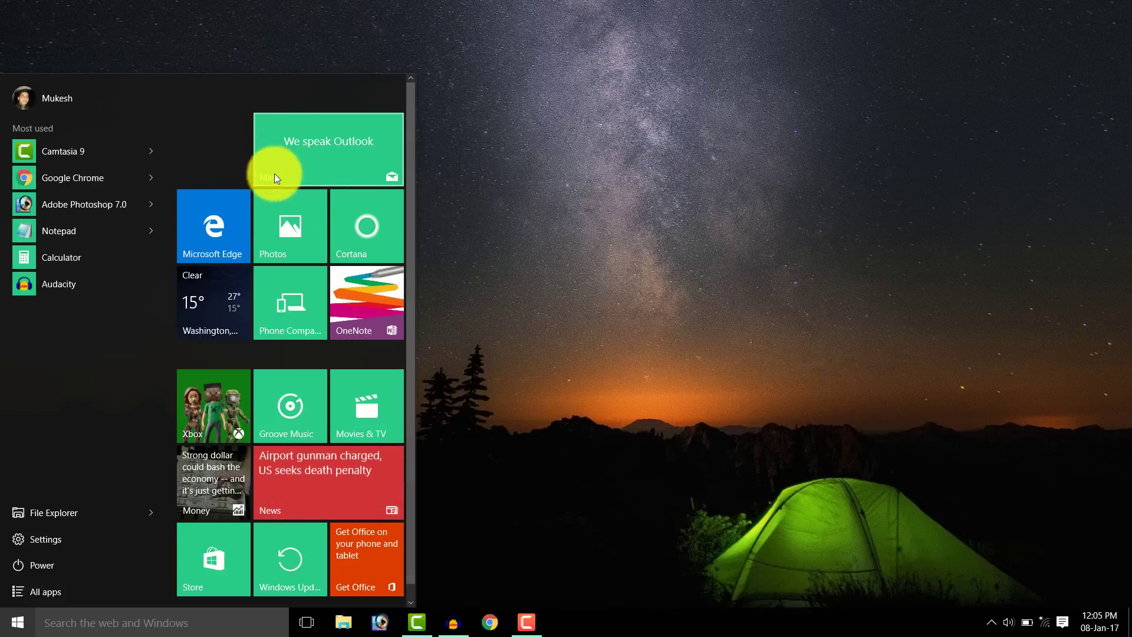
{"action": "right_click", "coordinate": [305, 146]}
{"action": "left_click", "coordinate": [361, 157]}
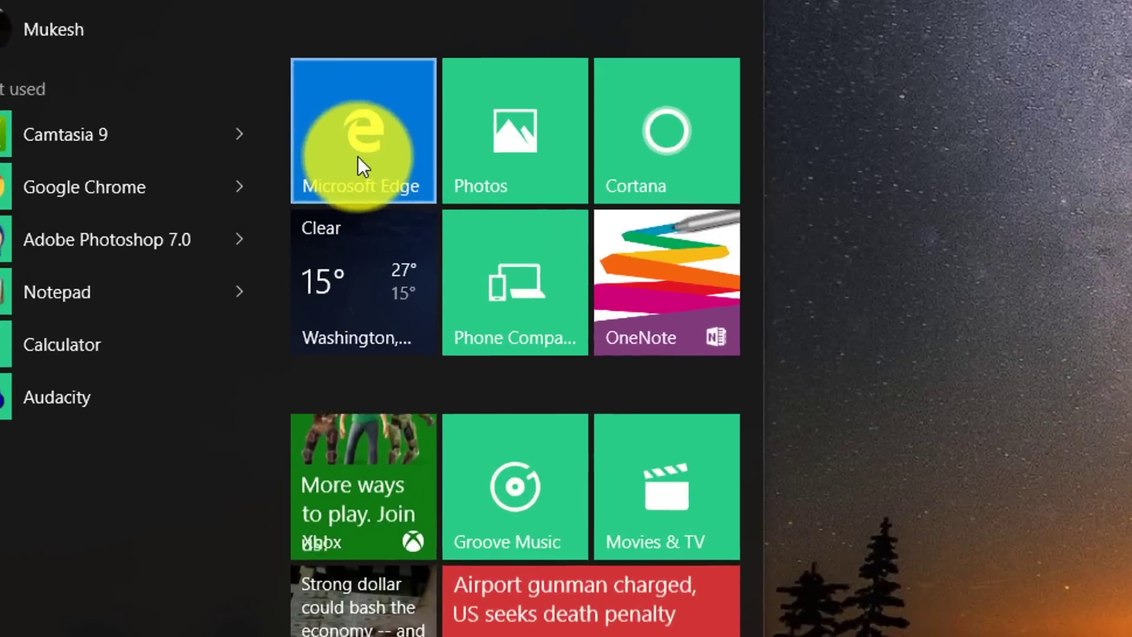
{"action": "right_click", "coordinate": [230, 166]}
{"action": "left_click", "coordinate": [277, 174]}
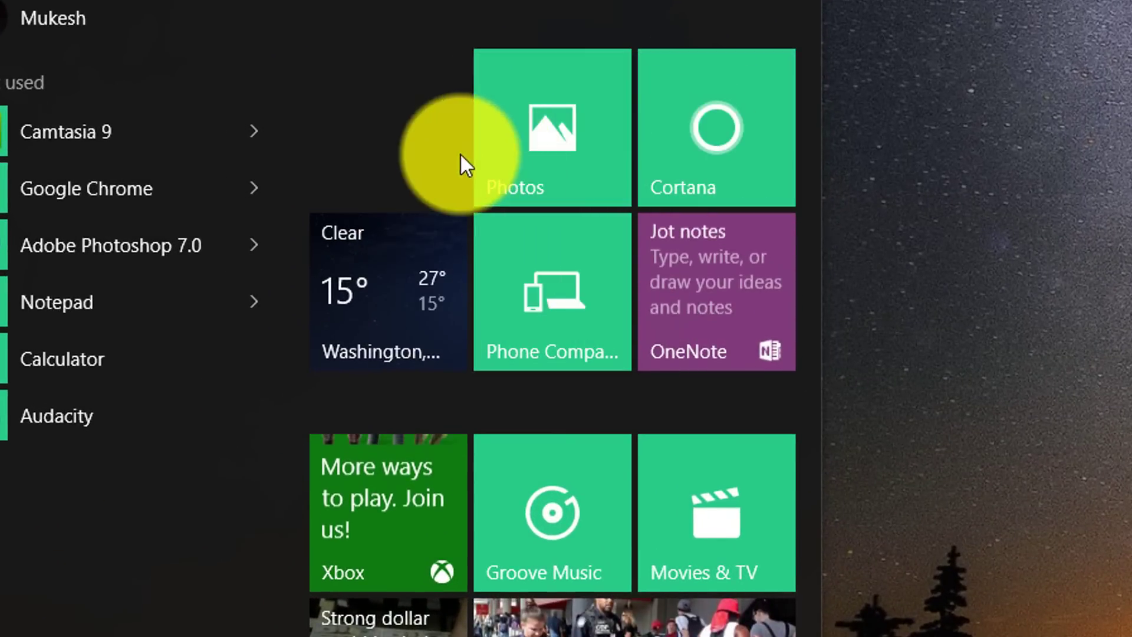
Try the Large size on the Weather tile and set it back to Medium.
{"action": "right_click", "coordinate": [372, 268]}
{"action": "mouse_move", "coordinate": [466, 339]}
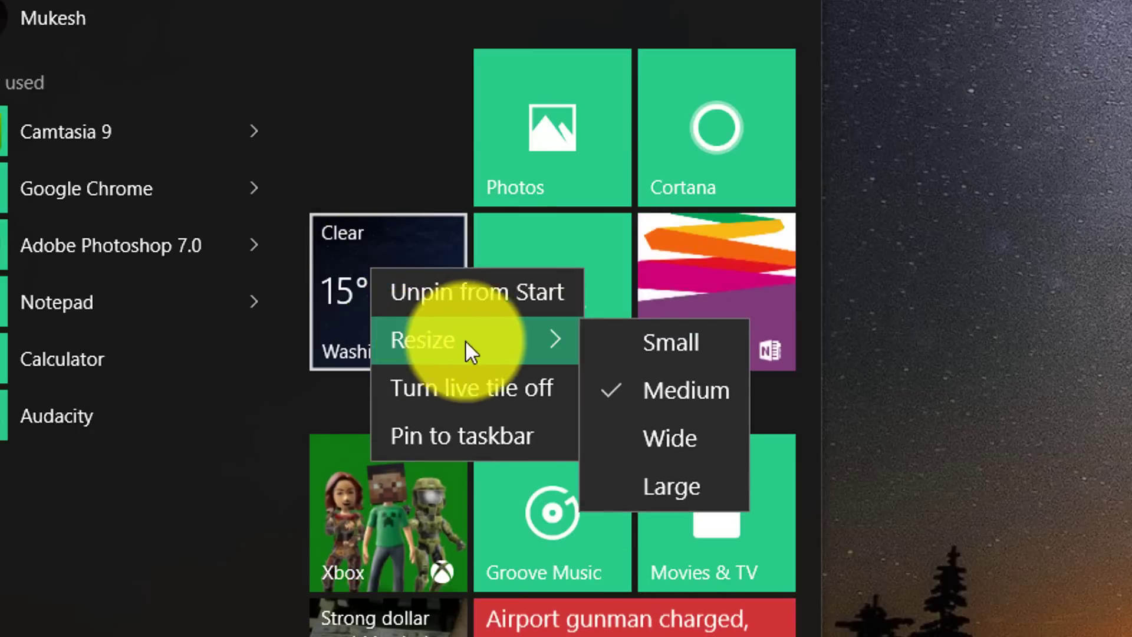
{"action": "left_click", "coordinate": [670, 483]}
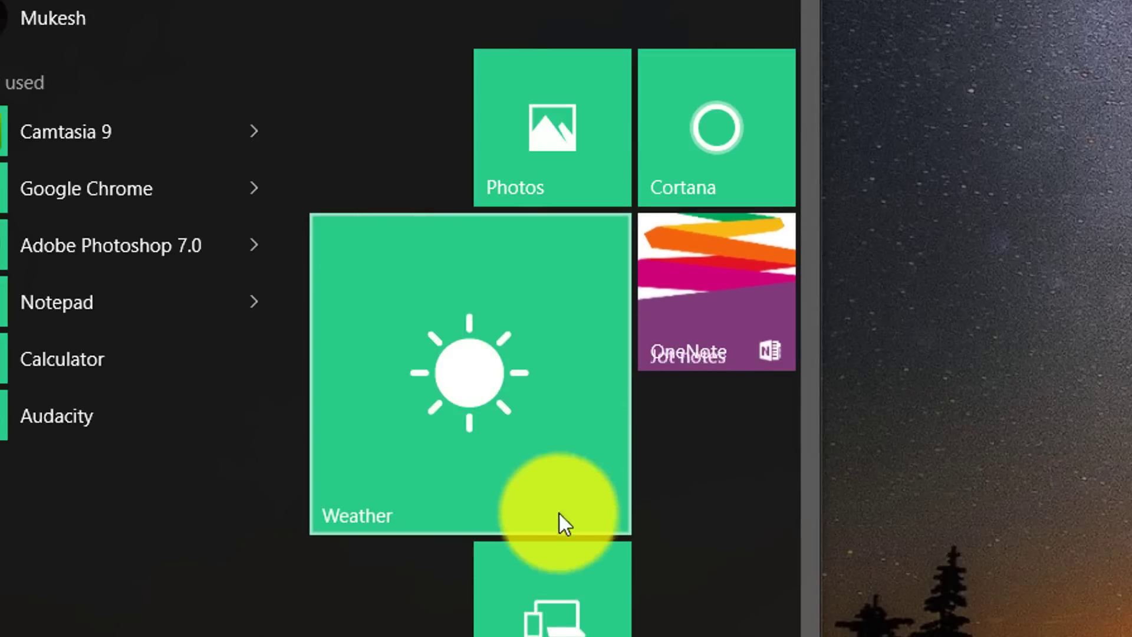
{"action": "right_click", "coordinate": [500, 362]}
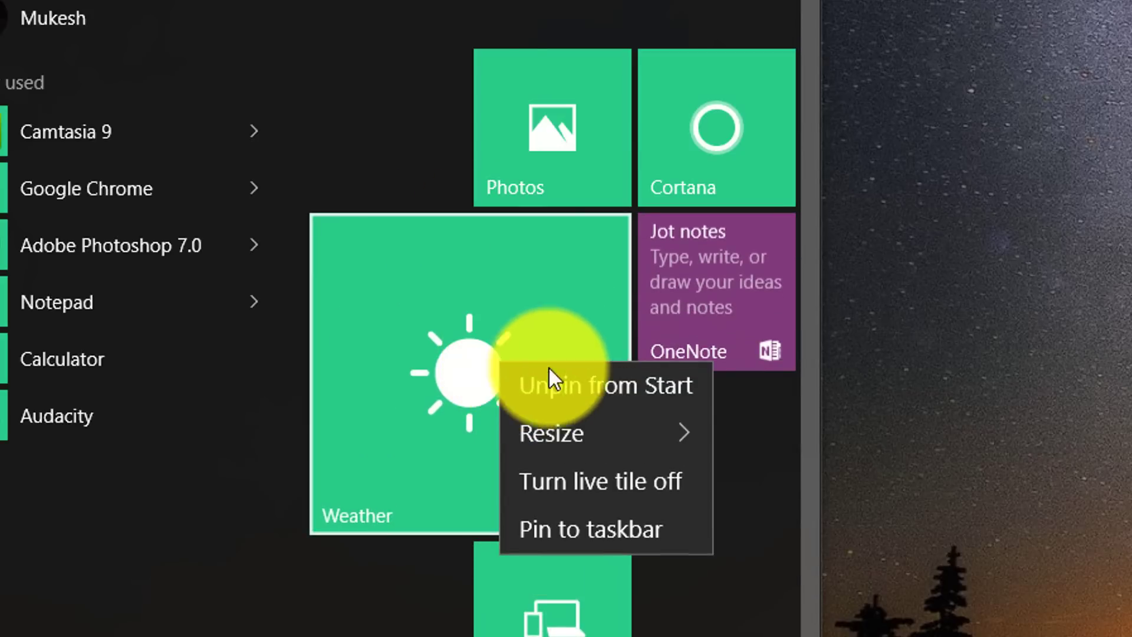
{"action": "mouse_move", "coordinate": [570, 433]}
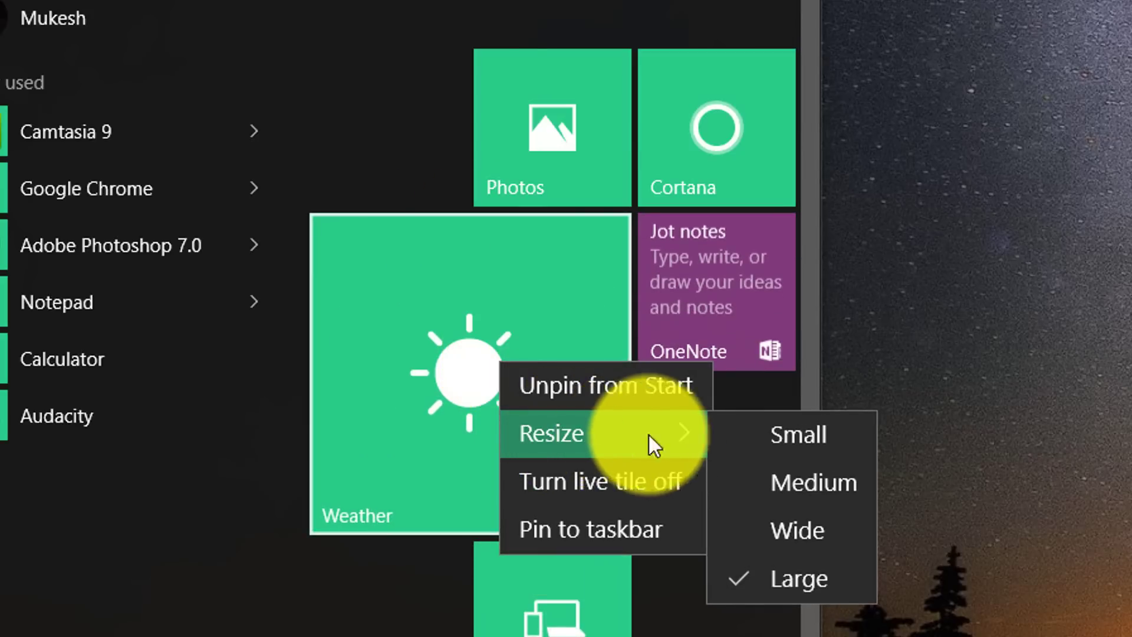
{"action": "left_click", "coordinate": [761, 479]}
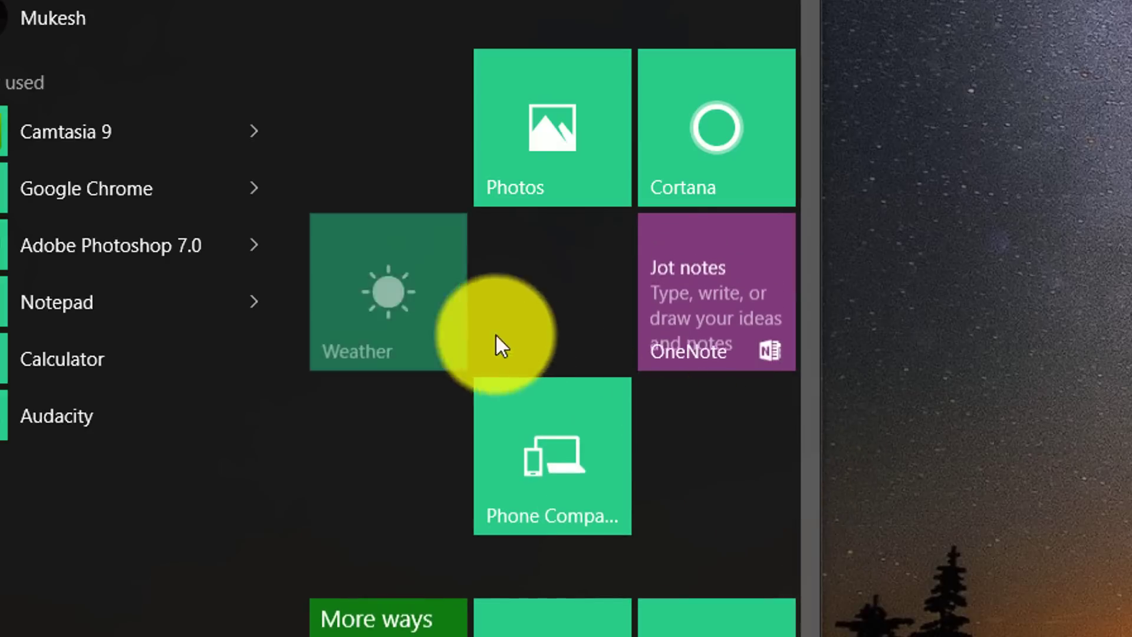
Resize the Weather tile to Small and place it below Photos, directly beside the OneNote tile.
{"action": "right_click", "coordinate": [388, 275]}
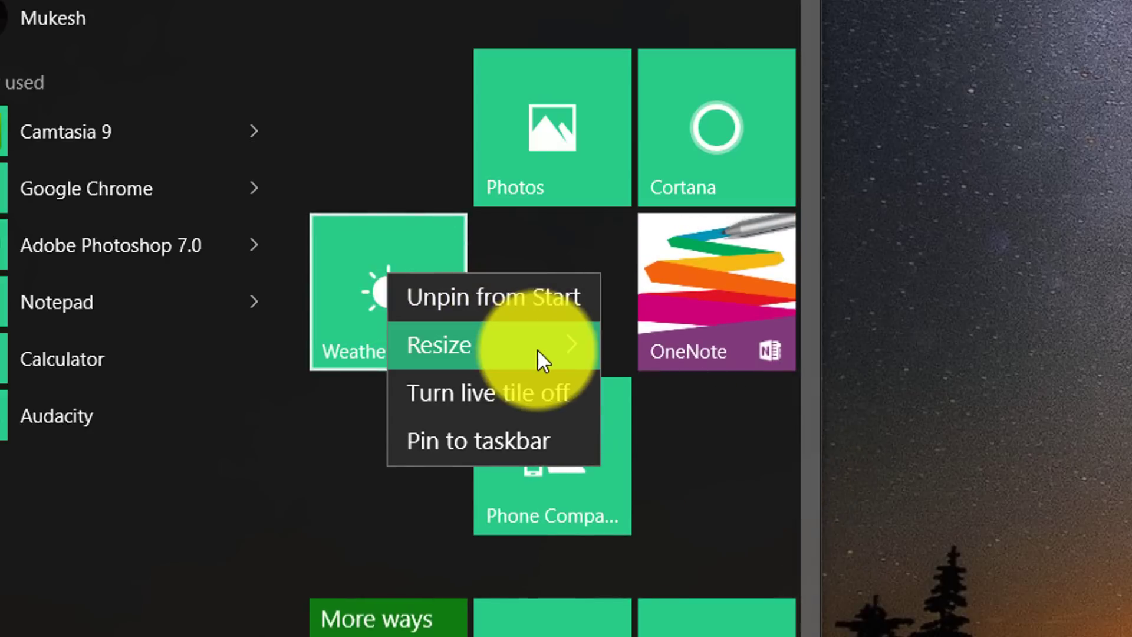
{"action": "mouse_move", "coordinate": [537, 349]}
{"action": "left_click", "coordinate": [658, 348]}
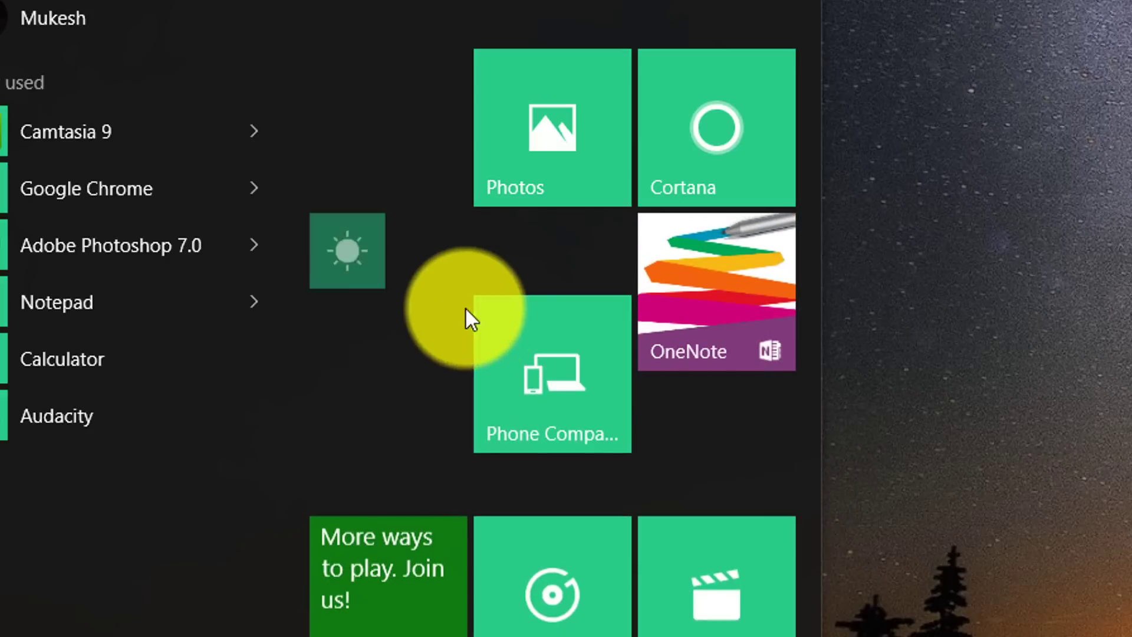
{"action": "left_click_drag", "start_coordinate": [345, 251], "coordinate": [594, 260]}
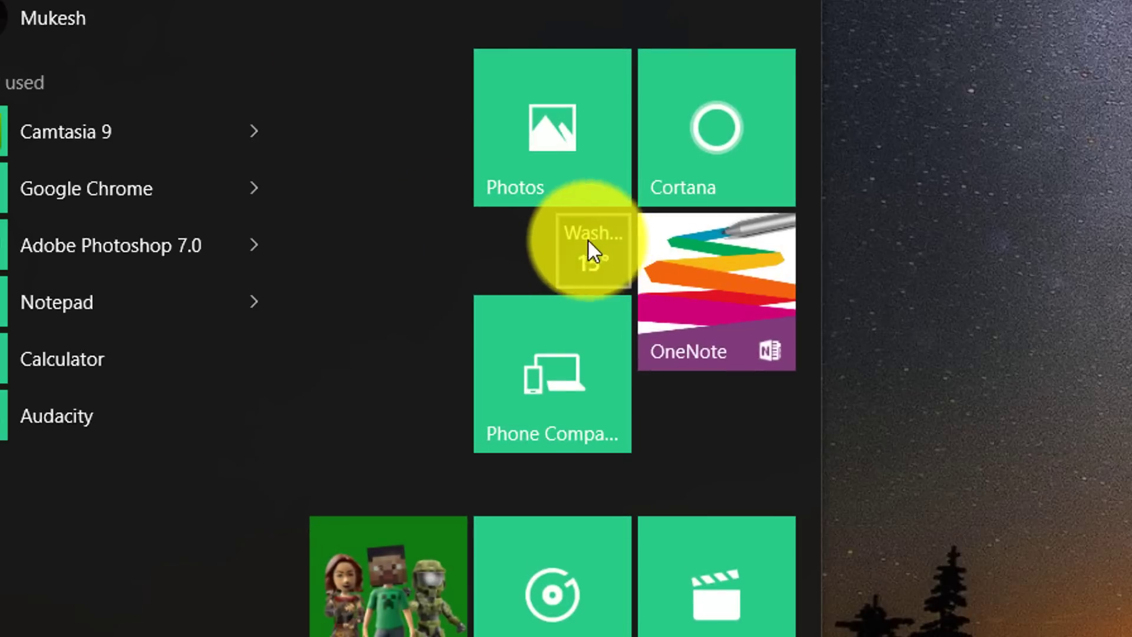
Move the Xbox tile into the first group beside Photos, and the Groove Music tile beside Phone Companion.
{"action": "left_click_drag", "start_coordinate": [404, 581], "coordinate": [375, 86]}
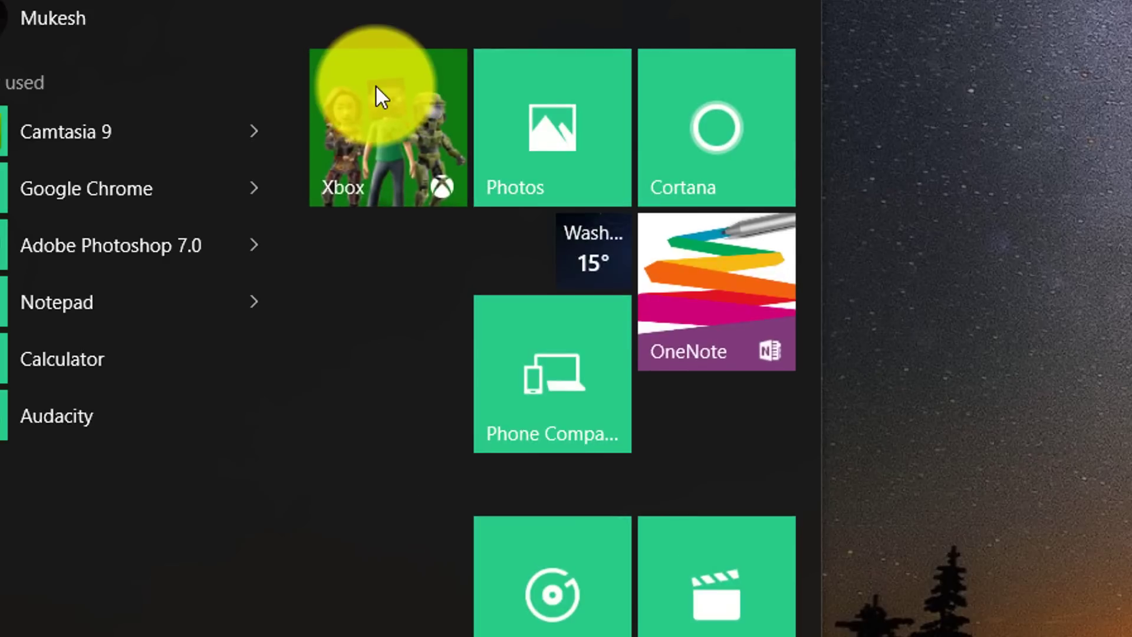
{"action": "left_click_drag", "start_coordinate": [557, 594], "coordinate": [356, 282]}
{"action": "left_click_drag", "start_coordinate": [357, 282], "coordinate": [357, 290]}
{"action": "left_click_drag", "start_coordinate": [674, 559], "coordinate": [358, 506]}
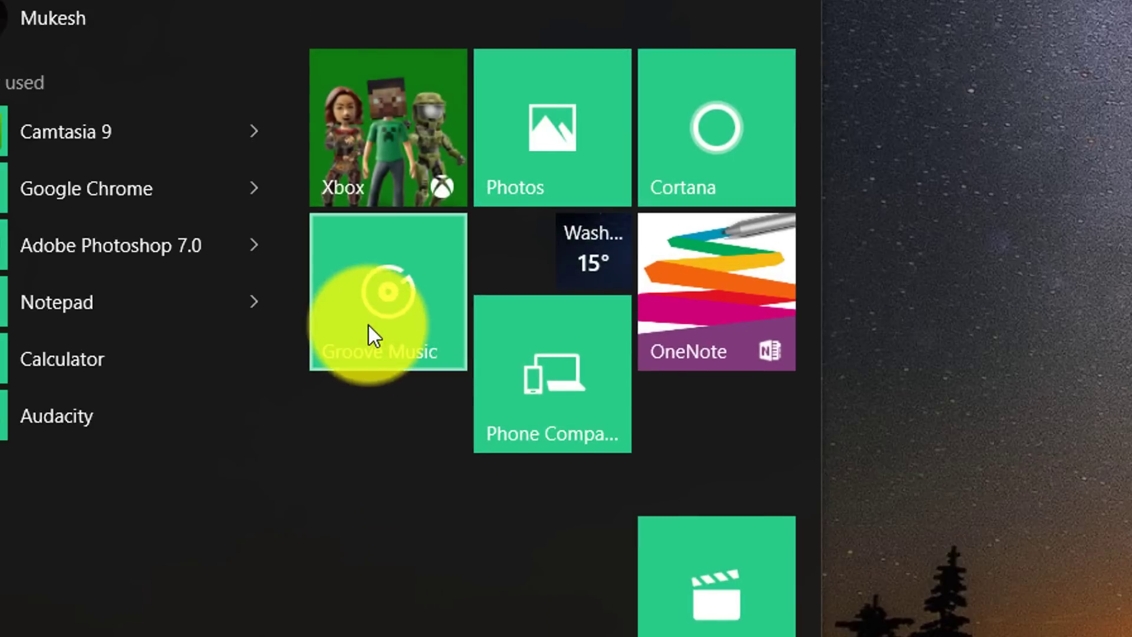
{"action": "left_click_drag", "start_coordinate": [370, 326], "coordinate": [350, 411]}
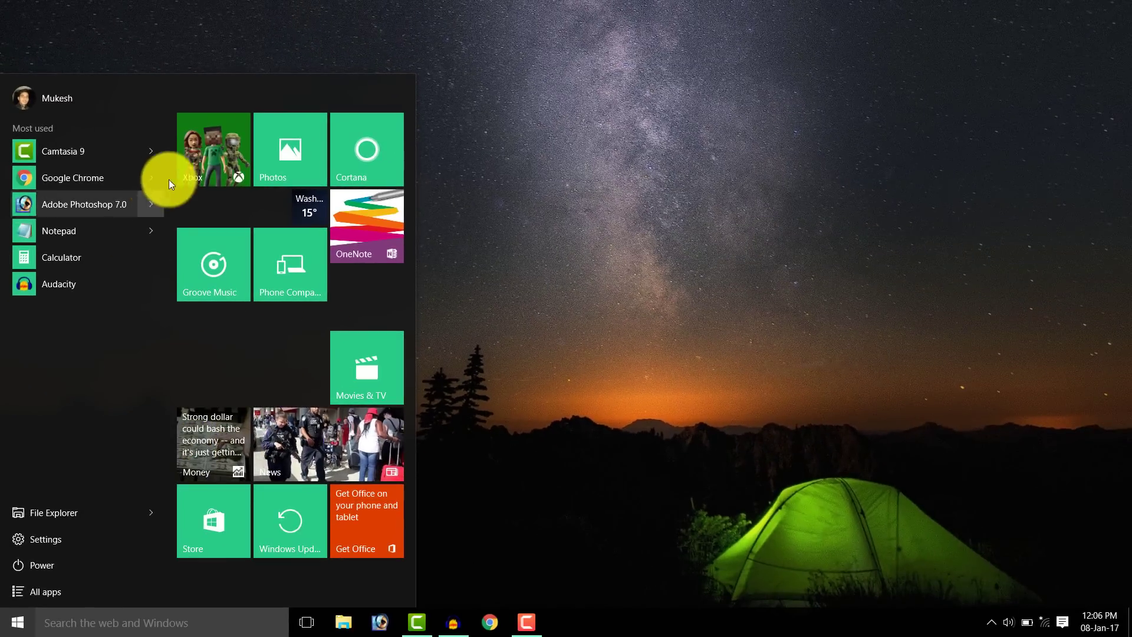
{"action": "left_click_drag", "start_coordinate": [199, 241], "coordinate": [242, 192]}
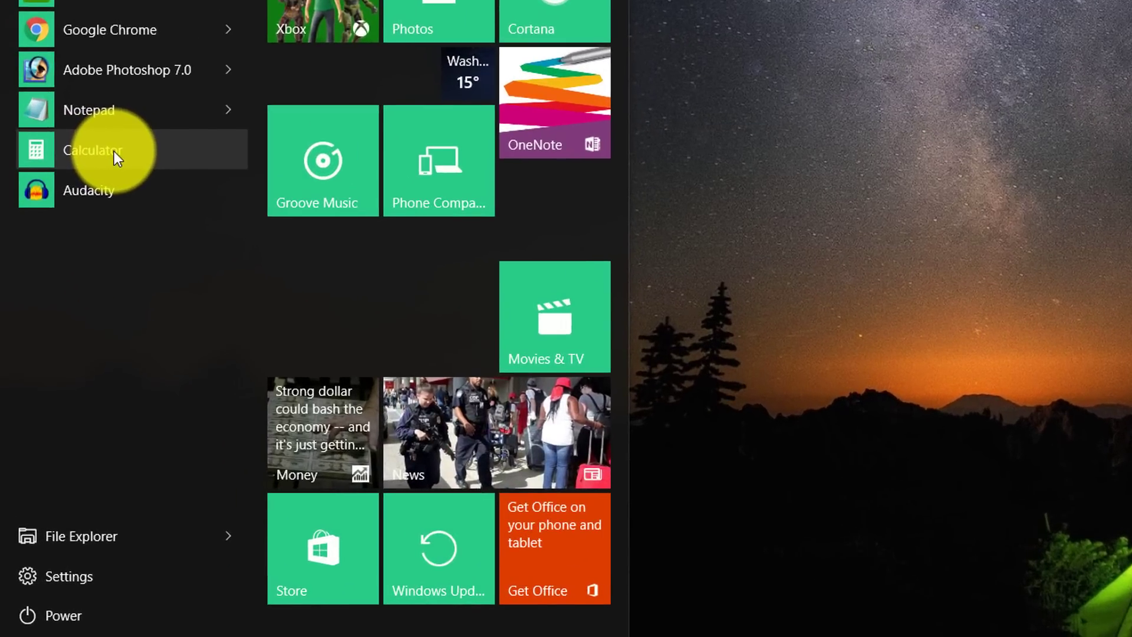
Pin Calculator from the most used apps to Start and move its tile directly beneath the Xbox tile.
{"action": "right_click", "coordinate": [113, 152]}
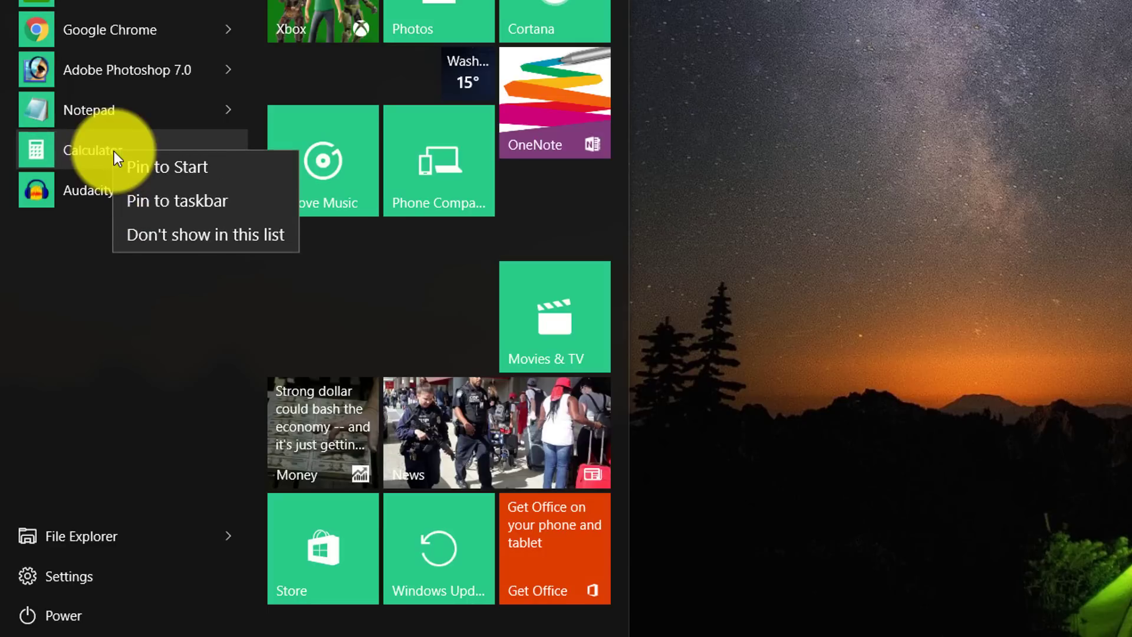
{"action": "left_click", "coordinate": [170, 172]}
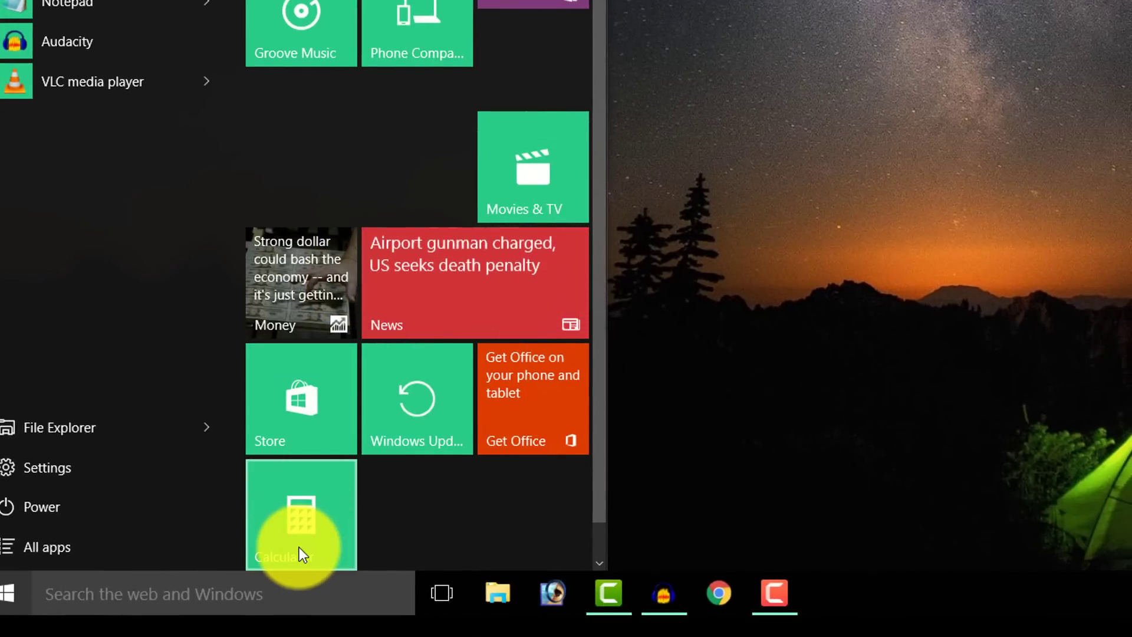
{"action": "left_click_drag", "start_coordinate": [299, 547], "coordinate": [346, 60]}
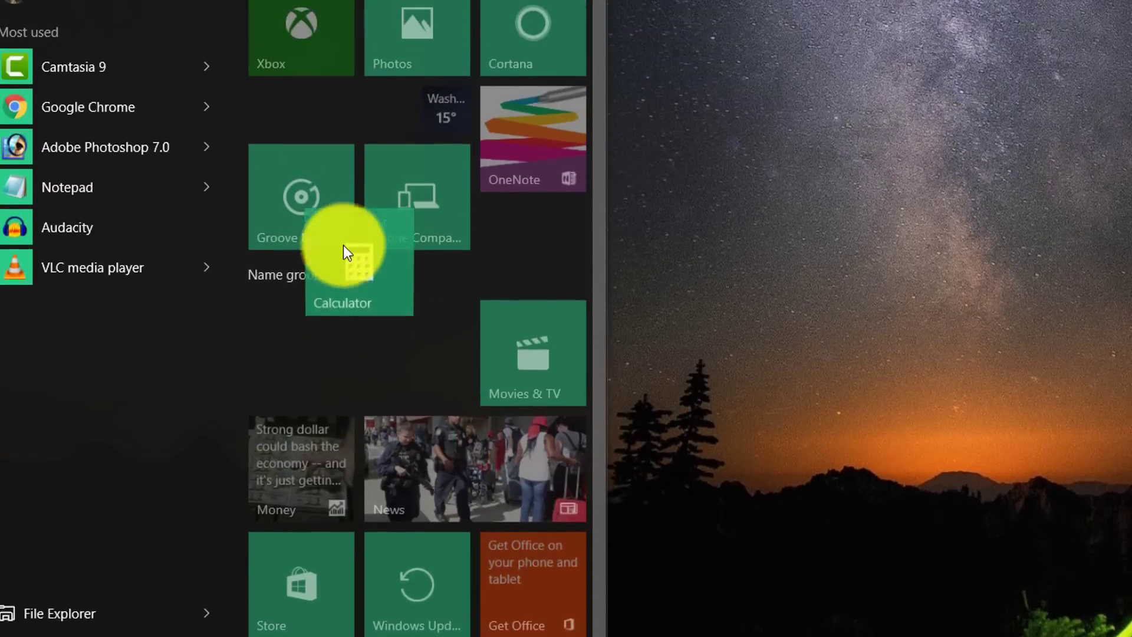
{"action": "left_click_drag", "start_coordinate": [343, 247], "coordinate": [317, 139]}
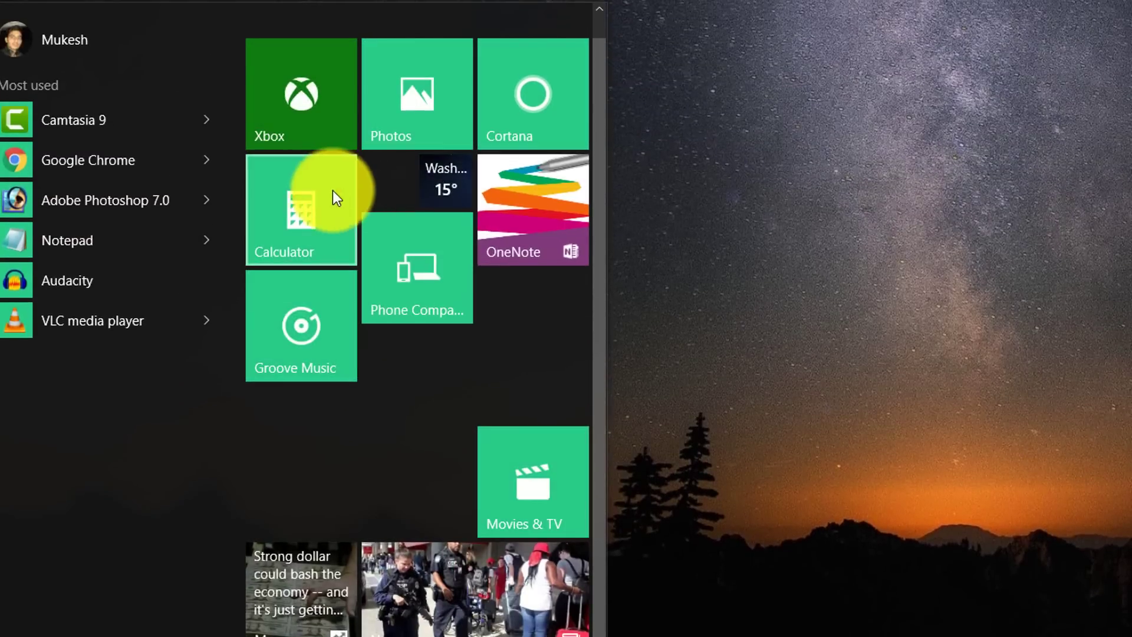
Resize the Calculator tile to Small.
{"action": "right_click", "coordinate": [312, 186]}
{"action": "mouse_move", "coordinate": [362, 233]}
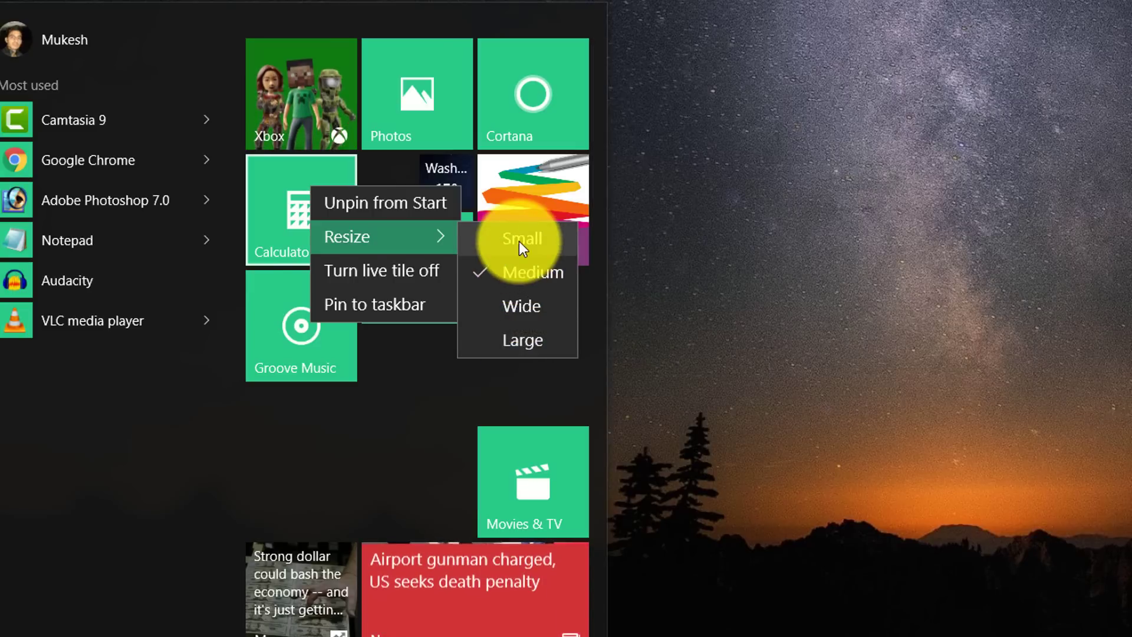
{"action": "left_click", "coordinate": [519, 242]}
Set the Calculator tile's size to Large and dismiss its options.
{"action": "right_click", "coordinate": [273, 176]}
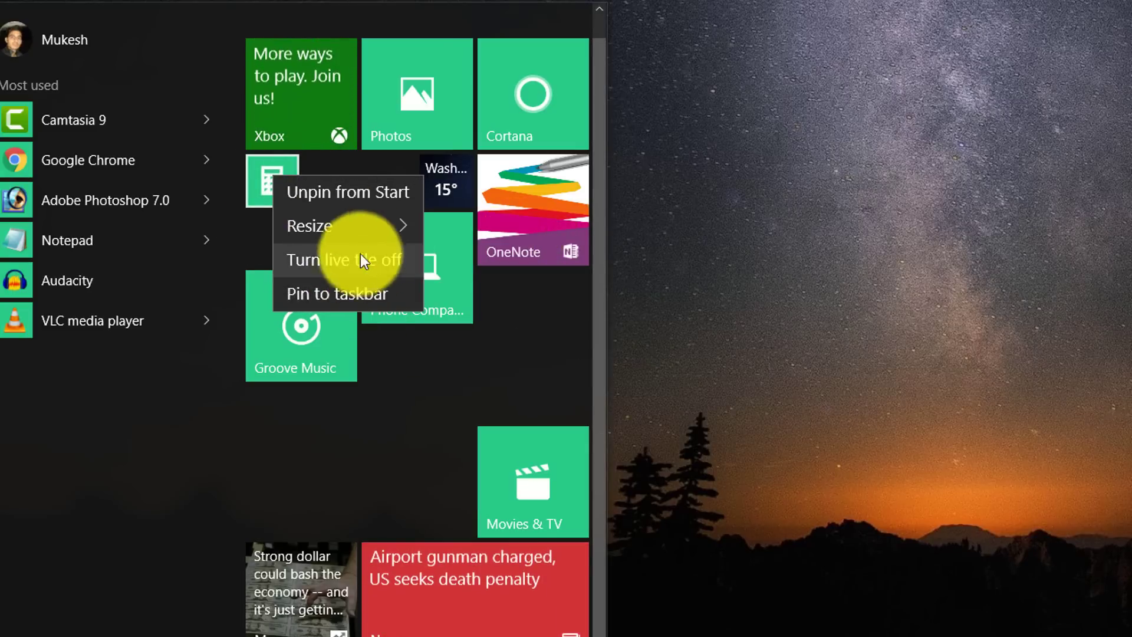
{"action": "mouse_move", "coordinate": [426, 229]}
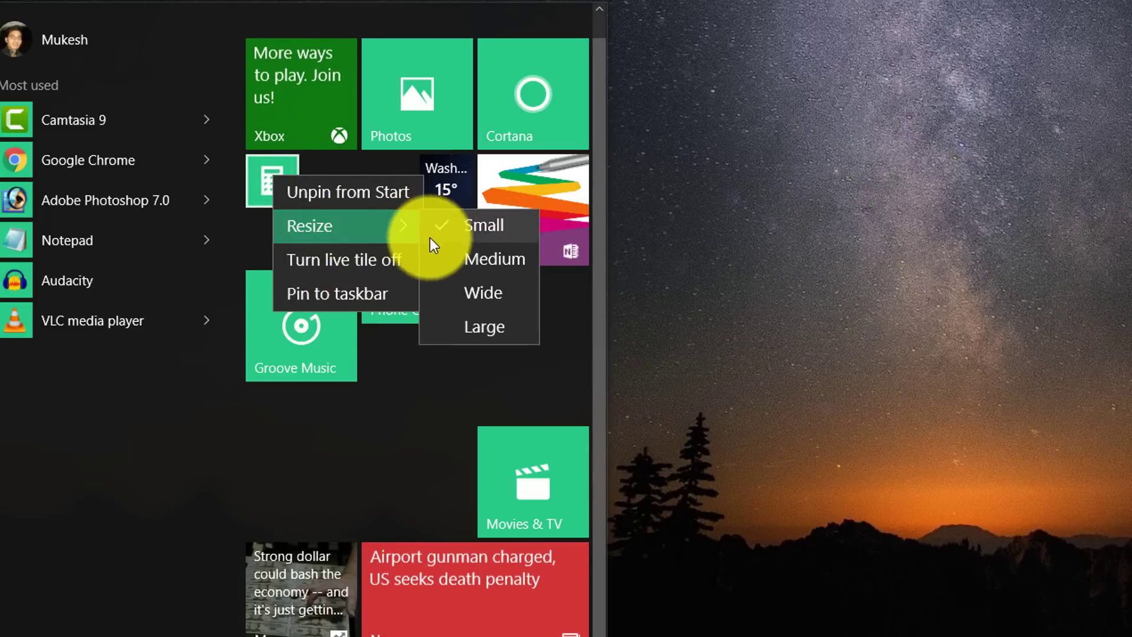
{"action": "left_click", "coordinate": [487, 322]}
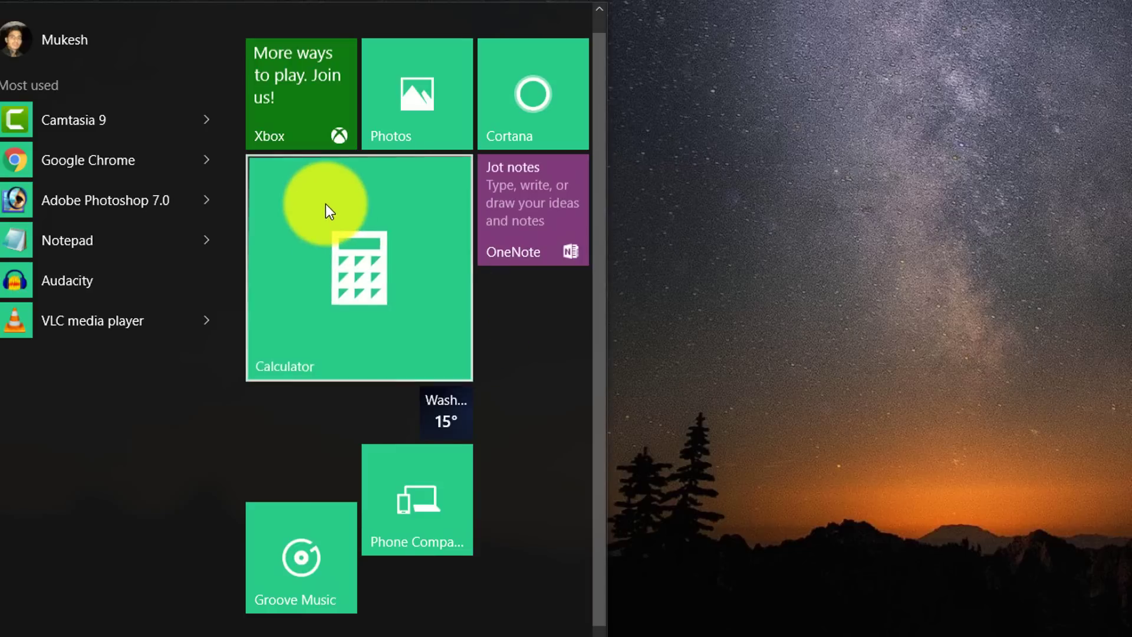
{"action": "right_click", "coordinate": [325, 204]}
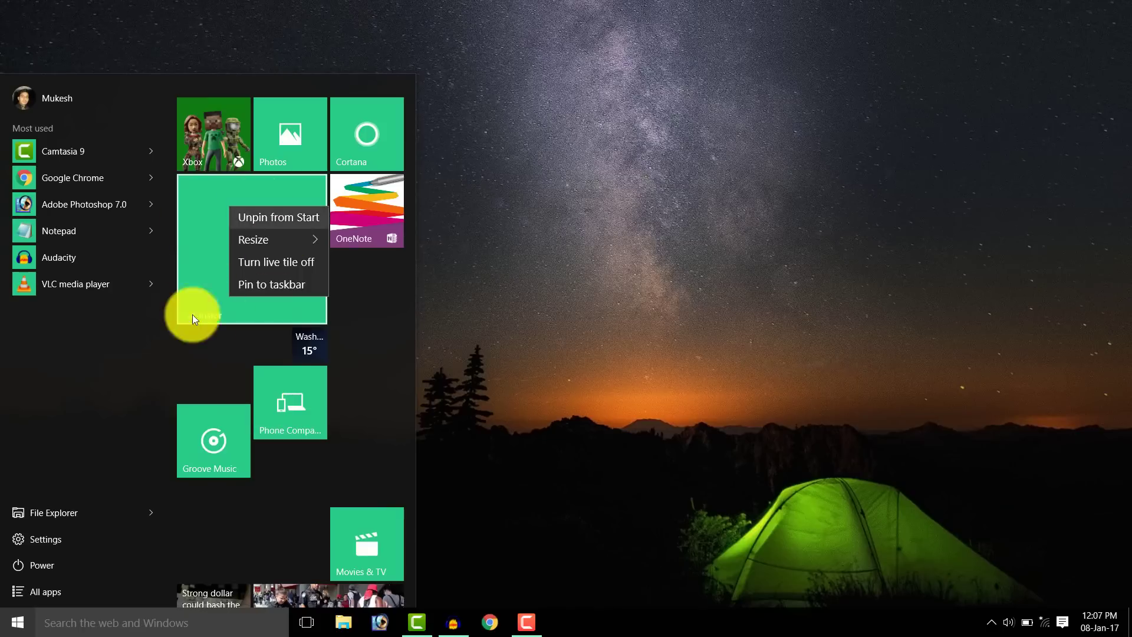
{"action": "left_click", "coordinate": [106, 355]}
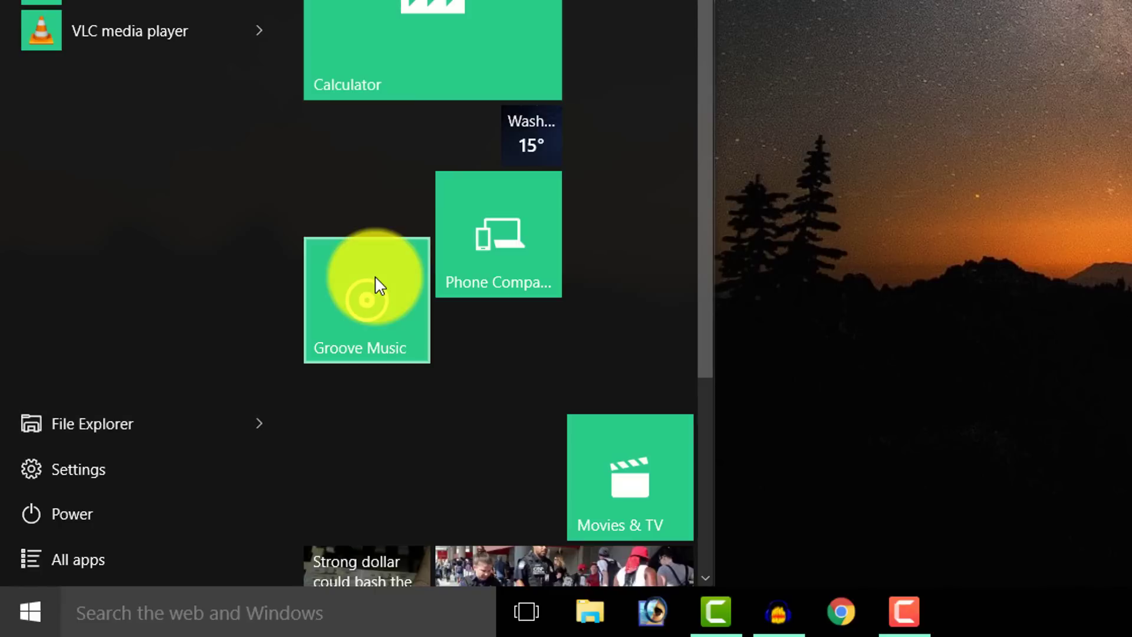
Open File Explorer from the Start menu and browse This PC to the contents of Local Disk (D:).
{"action": "left_click", "coordinate": [72, 420]}
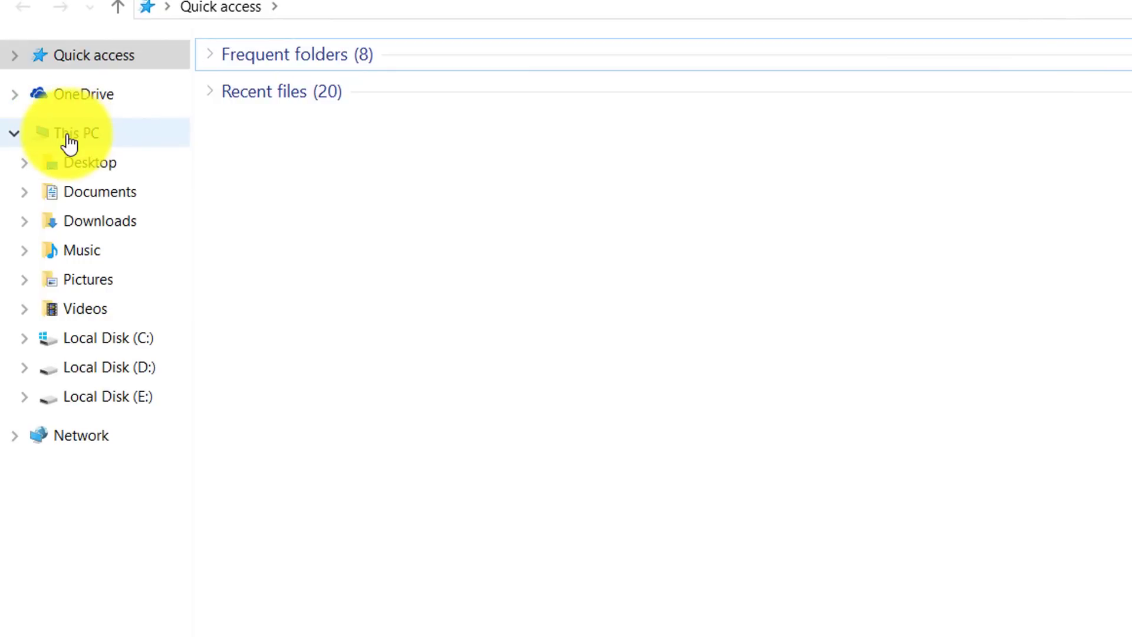
{"action": "left_click", "coordinate": [70, 142]}
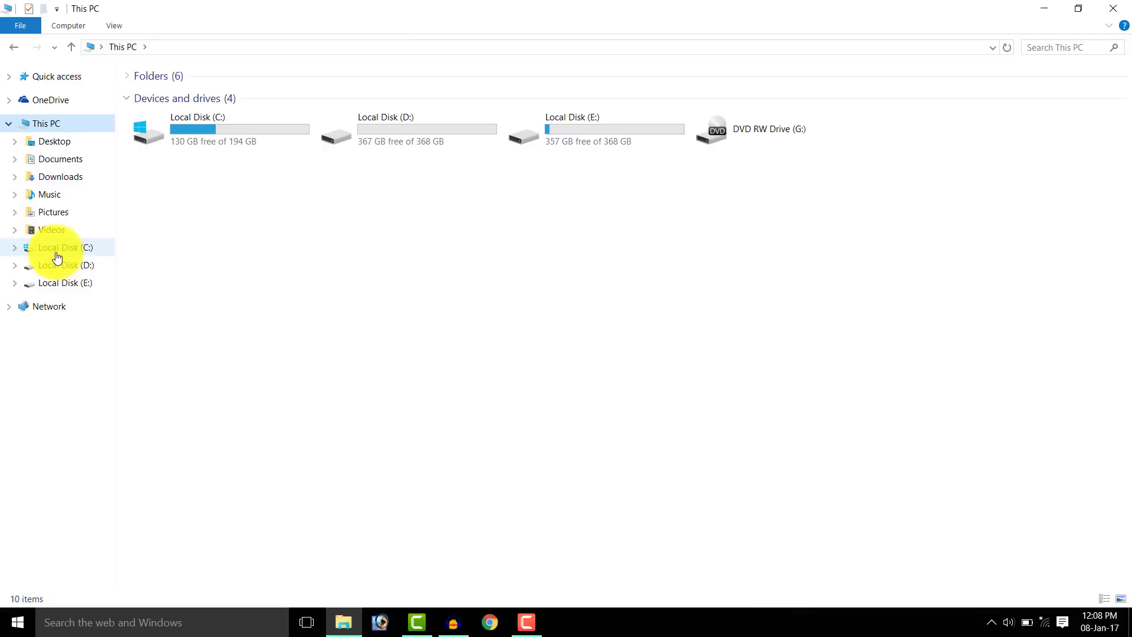
{"action": "left_click", "coordinate": [415, 131]}
{"action": "double_click", "coordinate": [417, 132]}
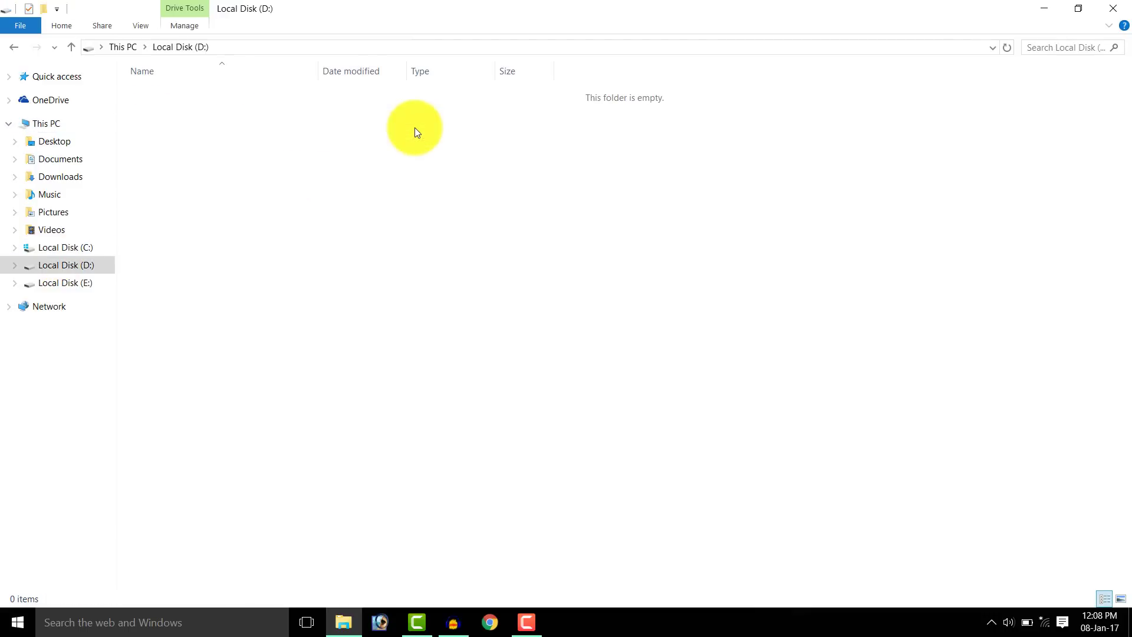
{"action": "right_click", "coordinate": [310, 155]}
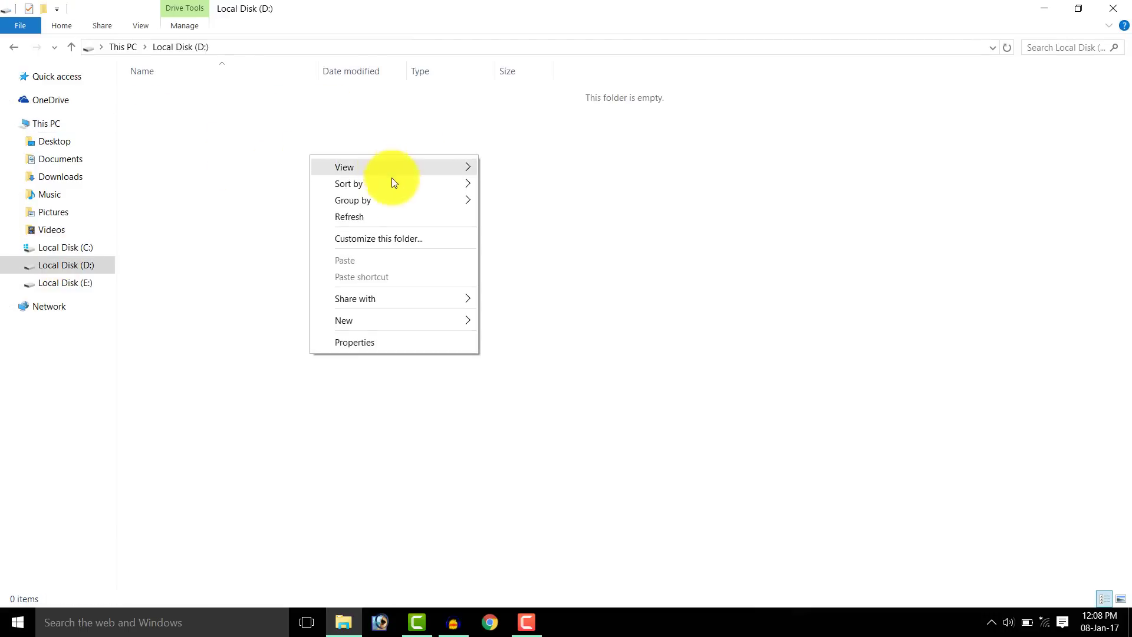
{"action": "left_click", "coordinate": [217, 153]}
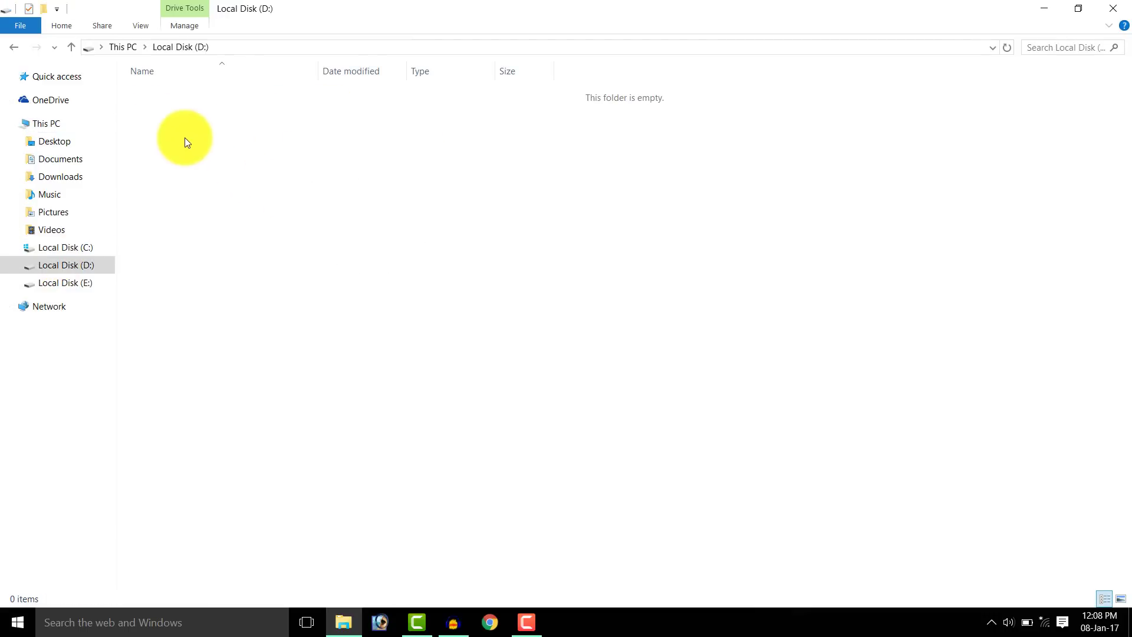
Go back from Local Disk (D:) to Quick access and close File Explorer.
{"action": "left_click", "coordinate": [13, 48]}
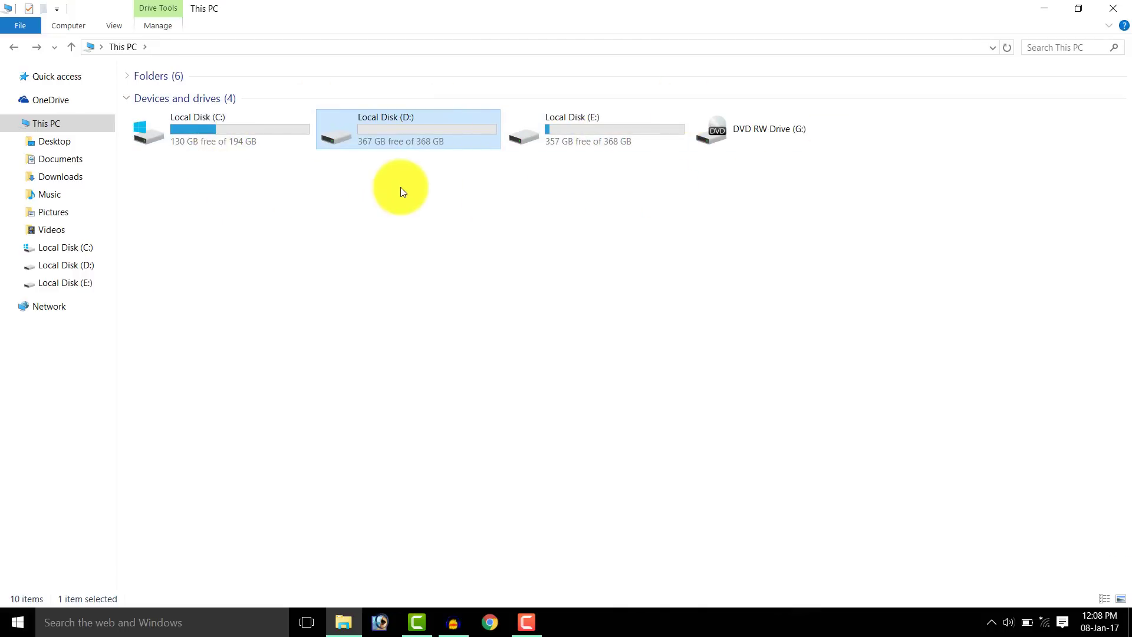
{"action": "left_click", "coordinate": [9, 46]}
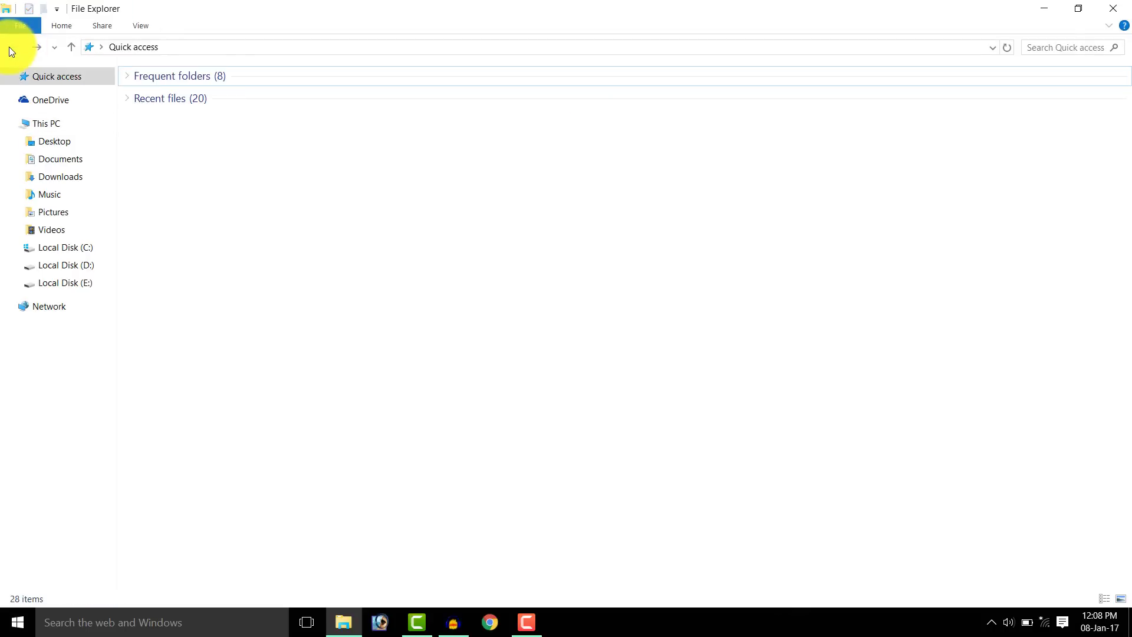
{"action": "left_click", "coordinate": [1123, 7]}
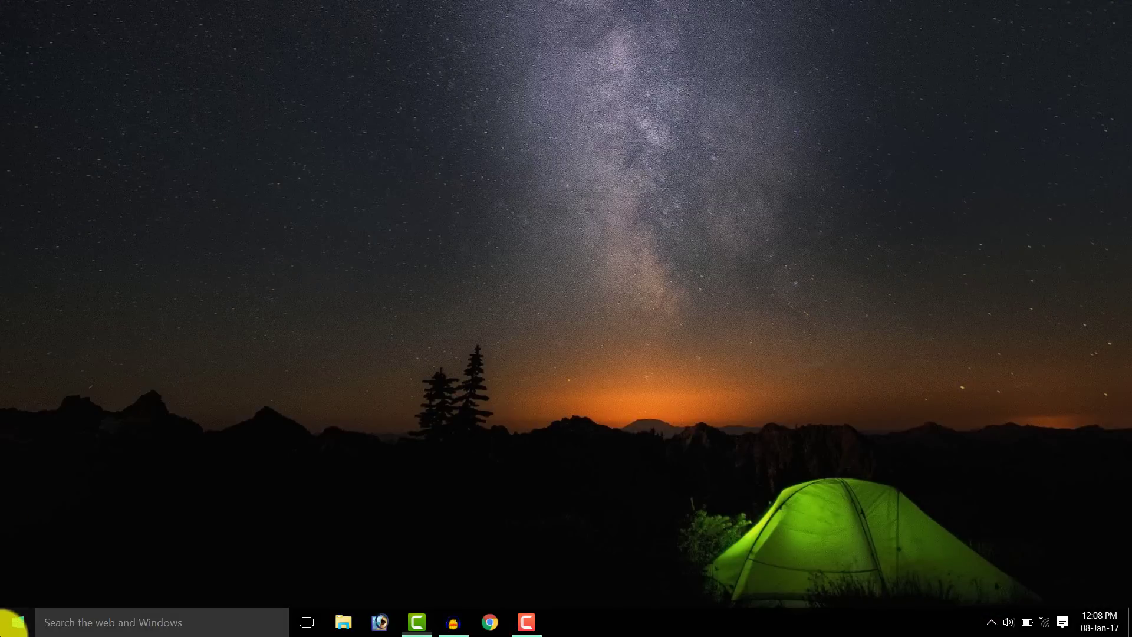
Open Settings from the Start menu and search the settings for "programs and".
{"action": "left_click", "coordinate": [17, 620]}
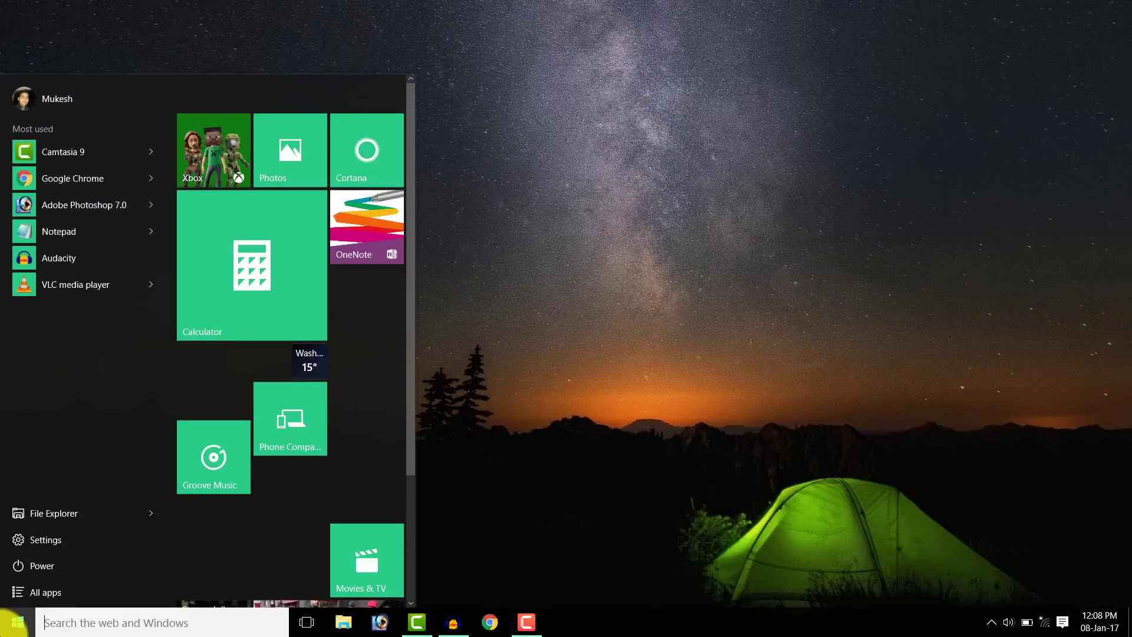
{"action": "left_click", "coordinate": [33, 545]}
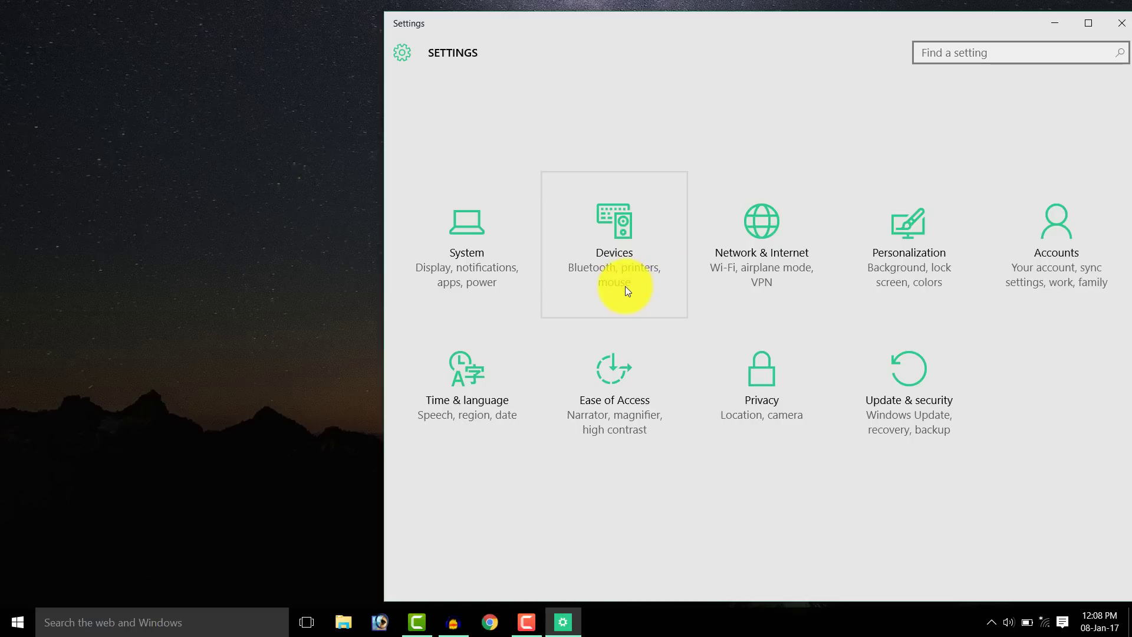
{"action": "left_click", "coordinate": [930, 54]}
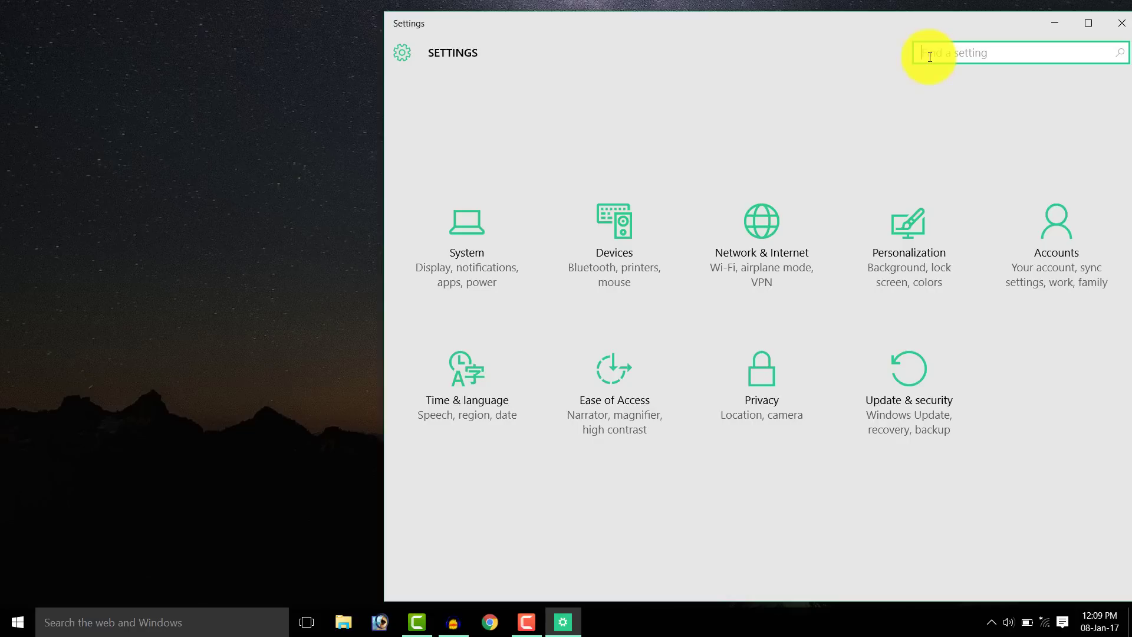
{"action": "type", "text": "P"}
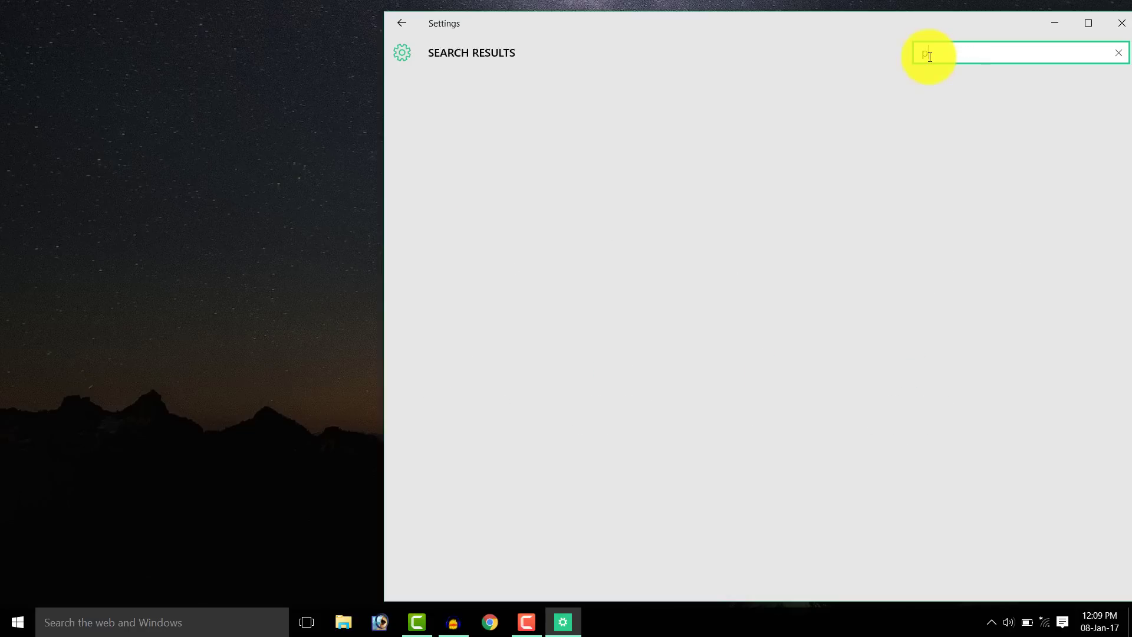
{"action": "type", "text": "rog"}
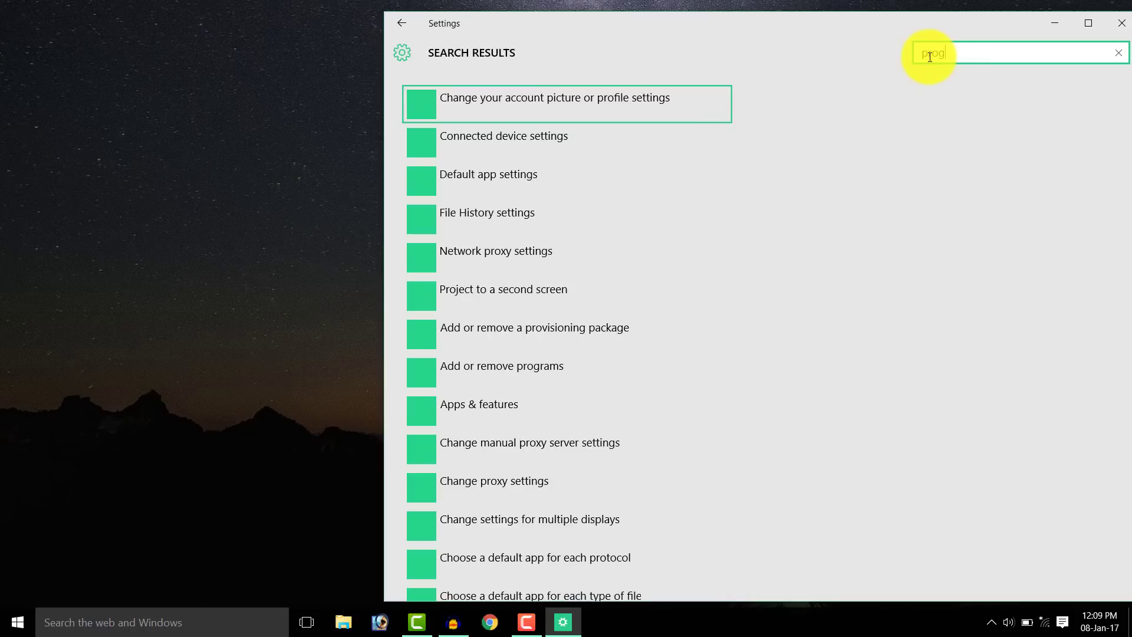
{"action": "type", "text": "rams"}
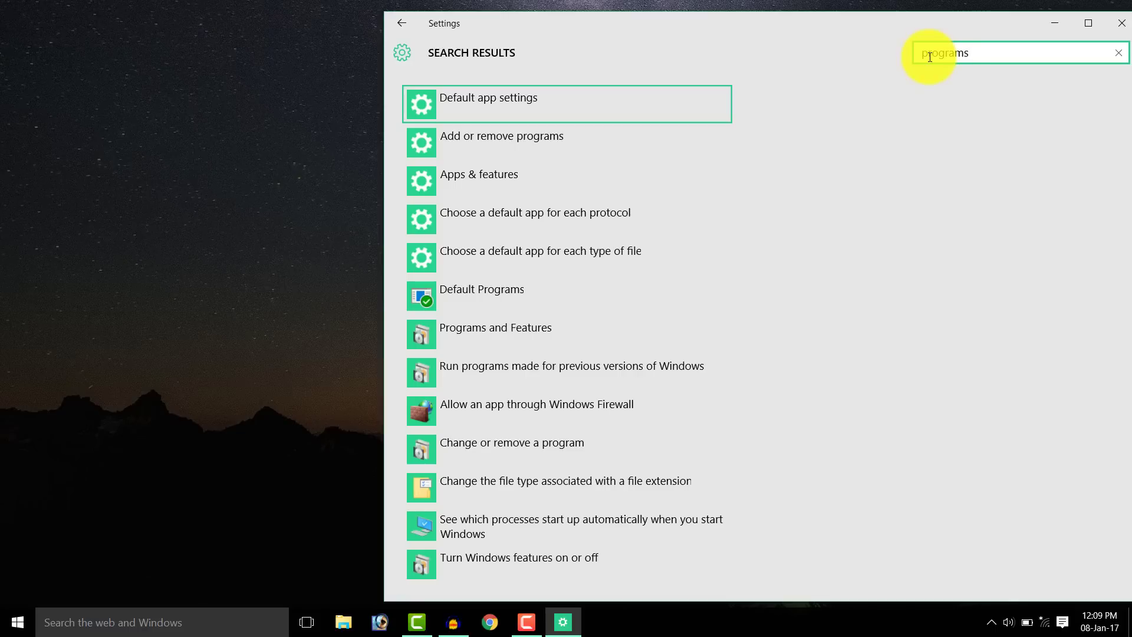
{"action": "type", "text": "and"}
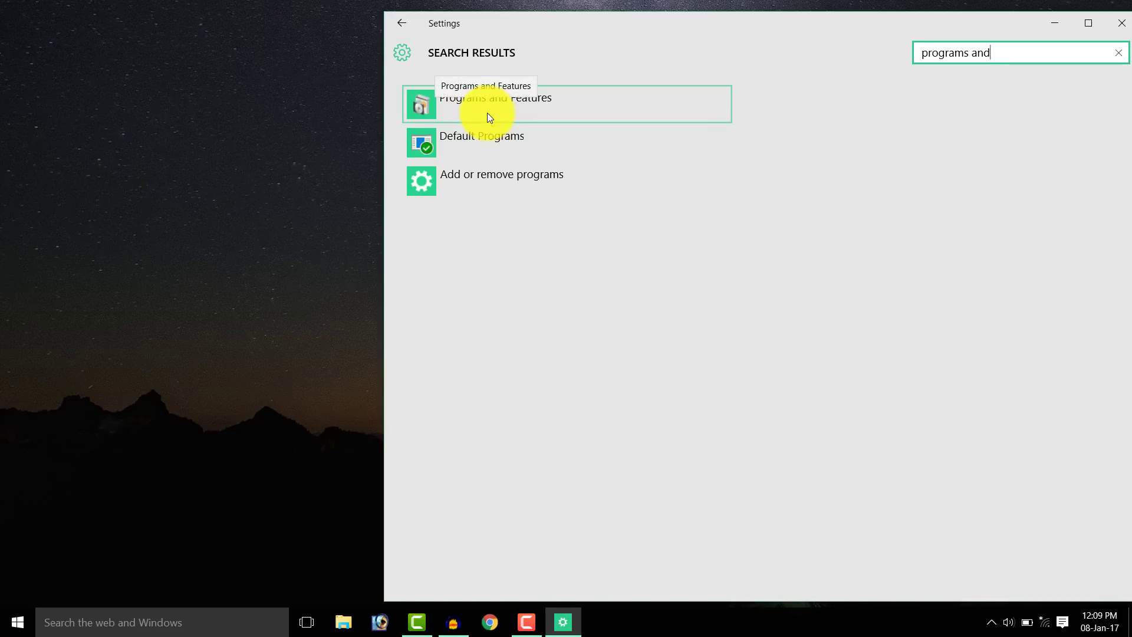
Leave the search results, view the Network & Internet settings, and close Settings.
{"action": "left_click", "coordinate": [407, 24]}
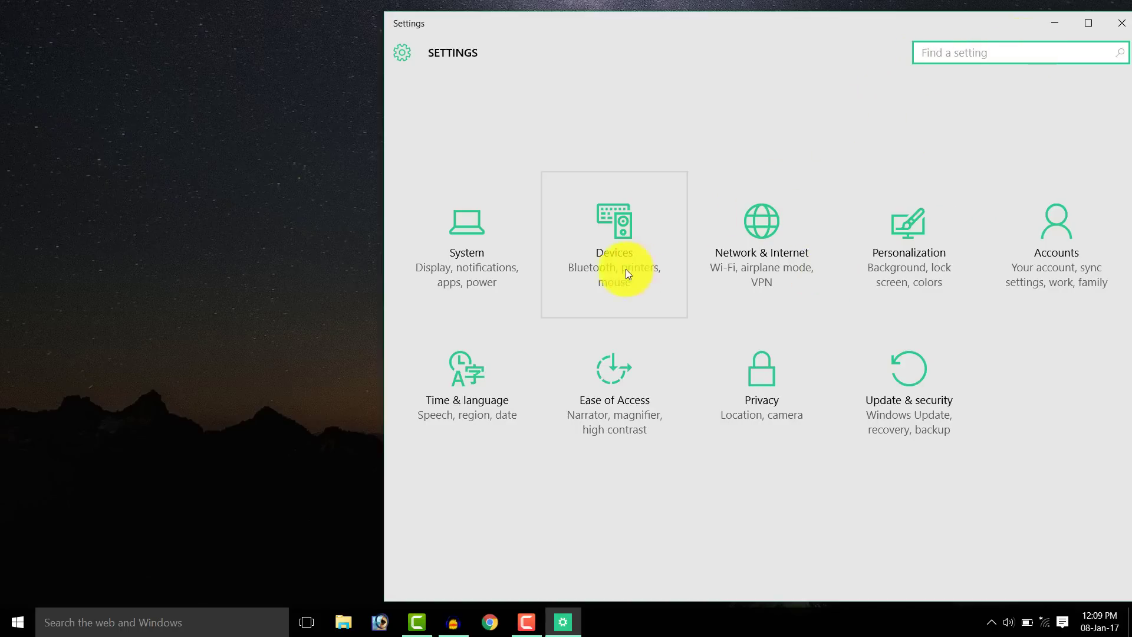
{"action": "left_click", "coordinate": [742, 243]}
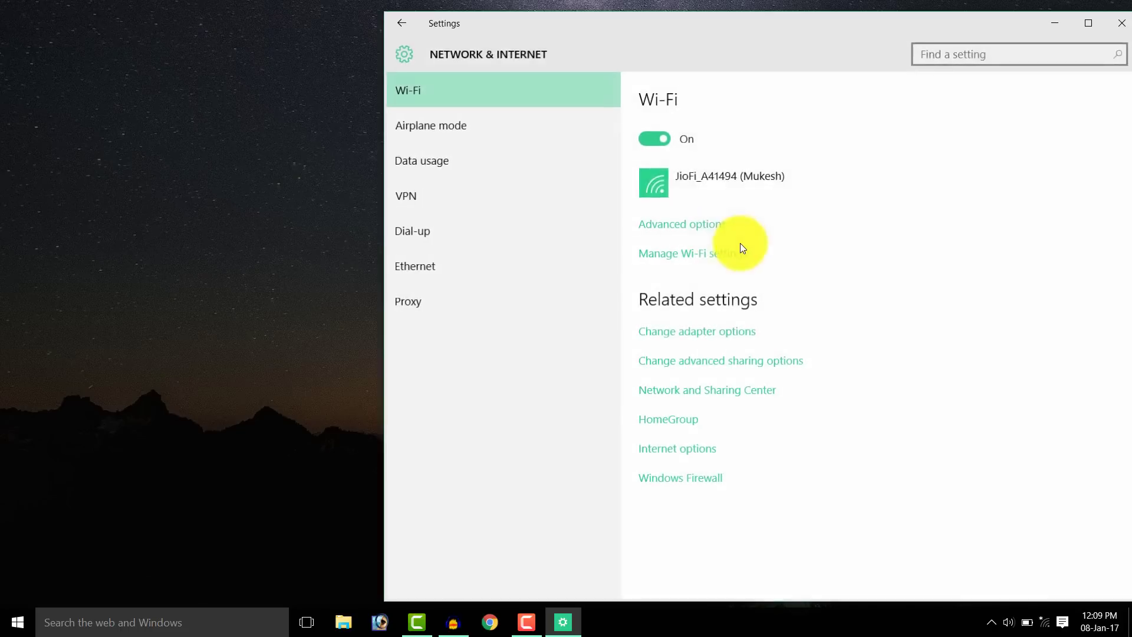
{"action": "left_click", "coordinate": [396, 22]}
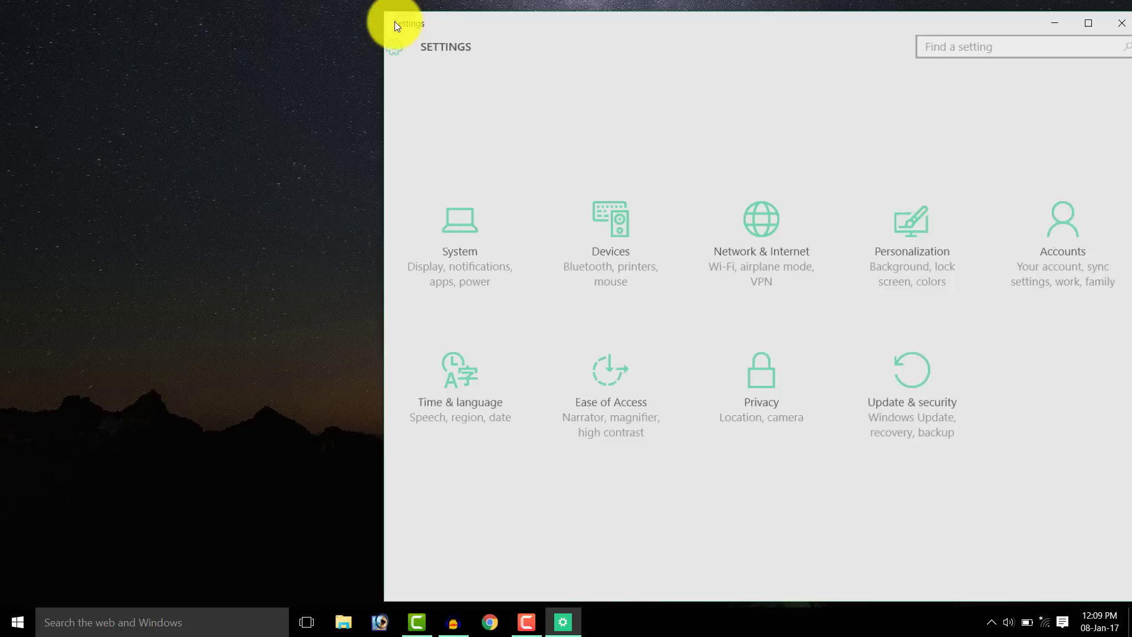
{"action": "left_click", "coordinate": [1120, 20]}
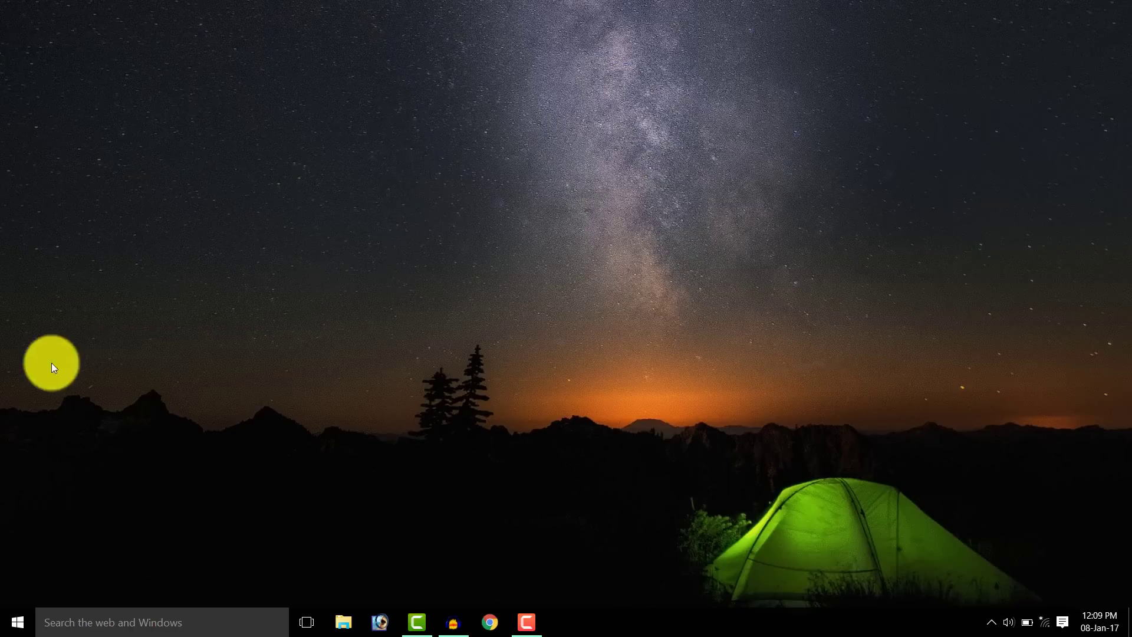
Show the Start menu's power options, and open the full list of all apps.
{"action": "left_click", "coordinate": [17, 622]}
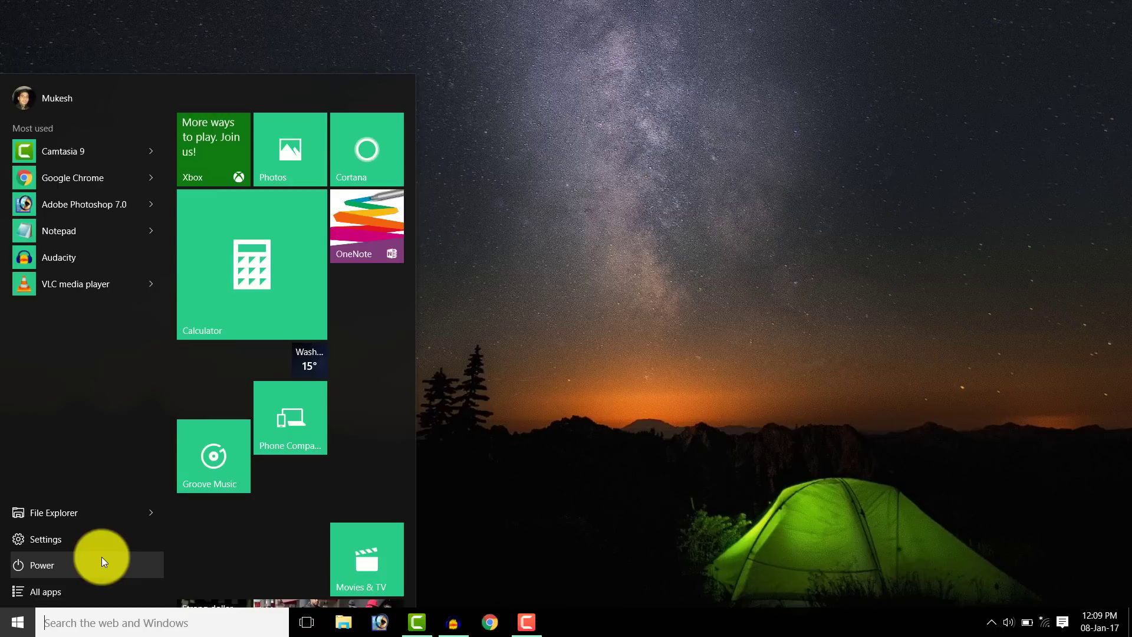
{"action": "left_click", "coordinate": [102, 556]}
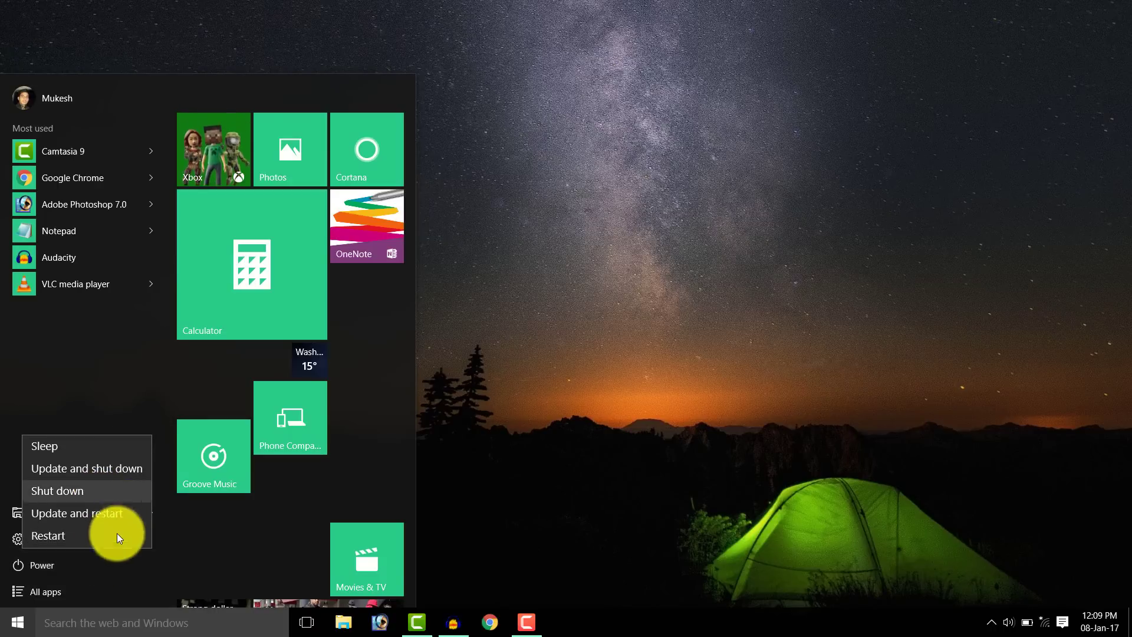
{"action": "left_click", "coordinate": [52, 593]}
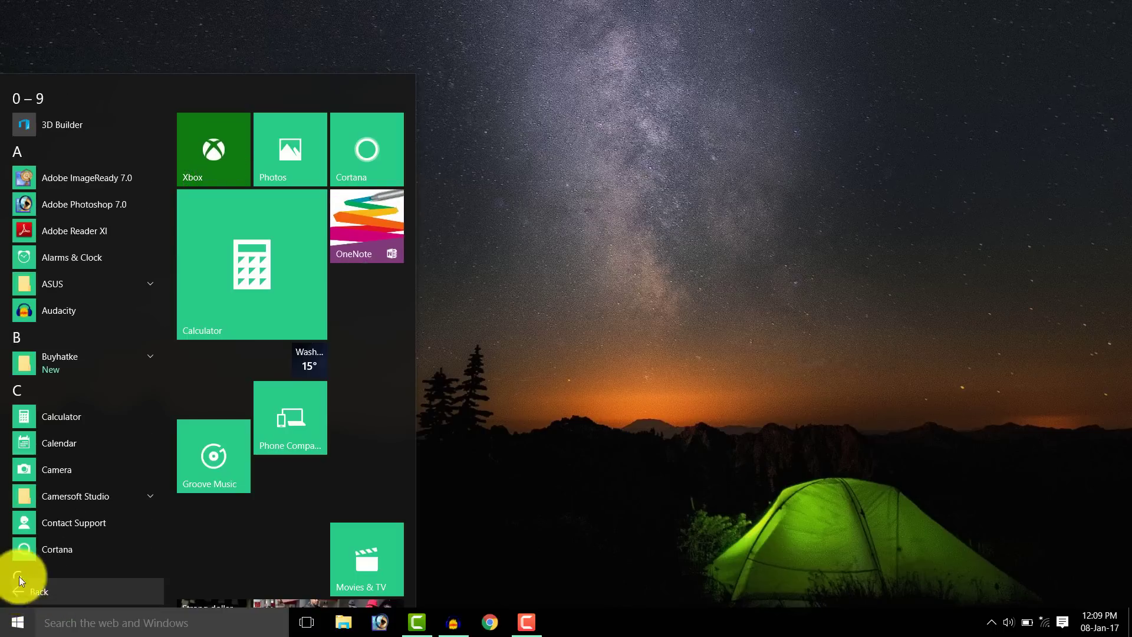
{"action": "mouse_move", "coordinate": [169, 130]}
{"action": "left_mouse_down"}
{"action": "mouse_move", "coordinate": [155, 350]}
{"action": "mouse_move", "coordinate": [163, 438]}
{"action": "mouse_move", "coordinate": [180, 118]}
{"action": "left_mouse_up"}
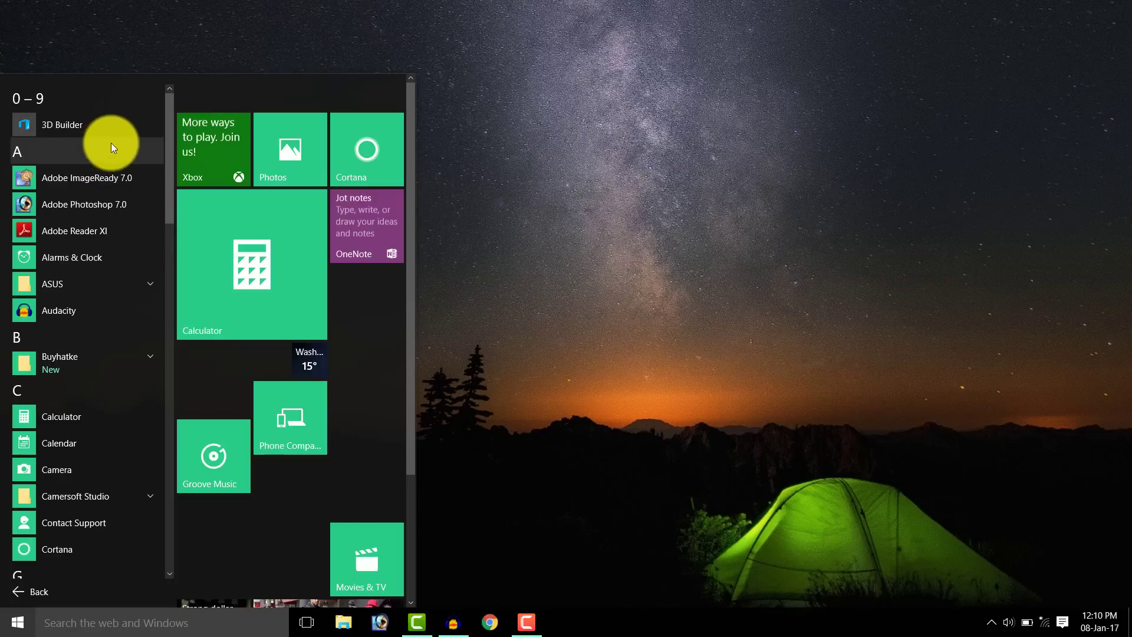
{"action": "left_click_drag", "start_coordinate": [173, 136], "coordinate": [198, 113]}
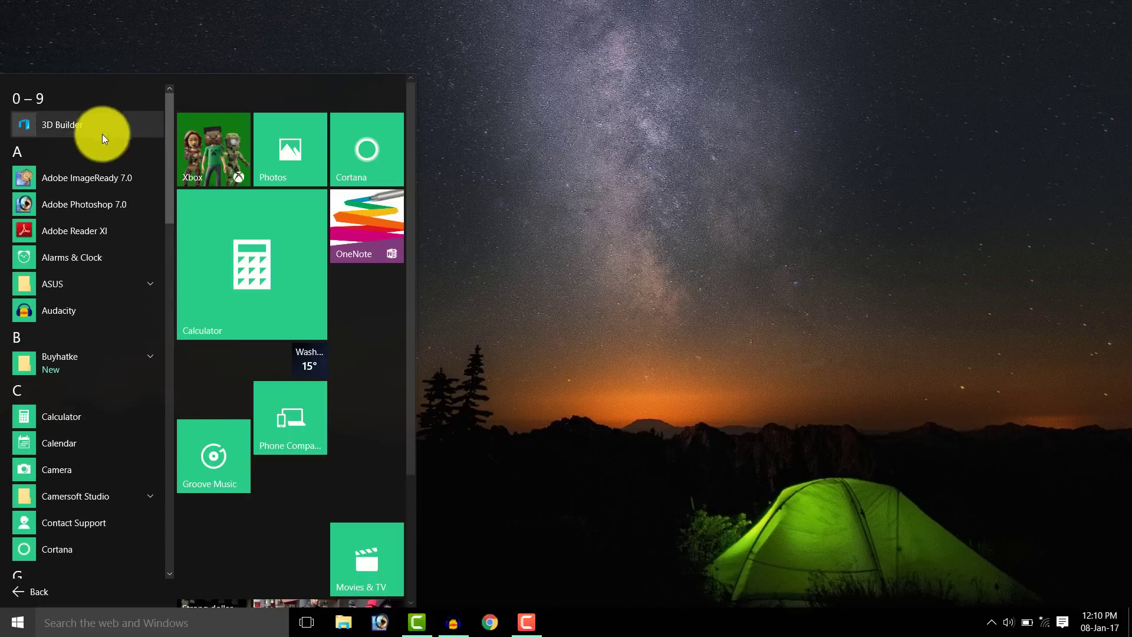
Use the alphabet index of the all apps list to jump to the letters C, T and A.
{"action": "left_click", "coordinate": [17, 152]}
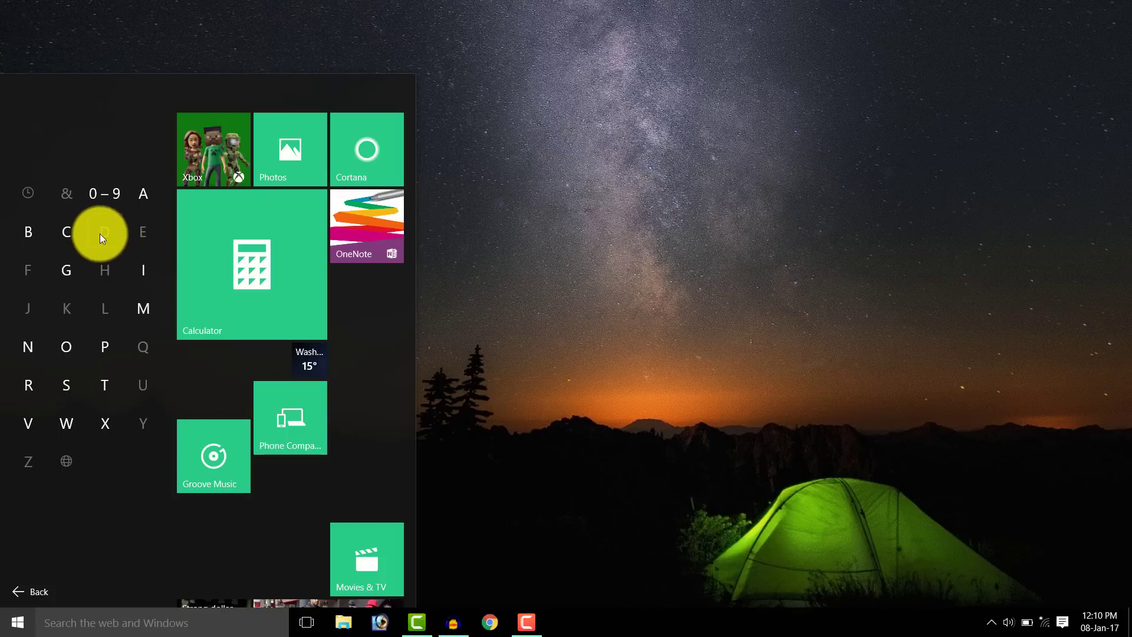
{"action": "left_click", "coordinate": [70, 233]}
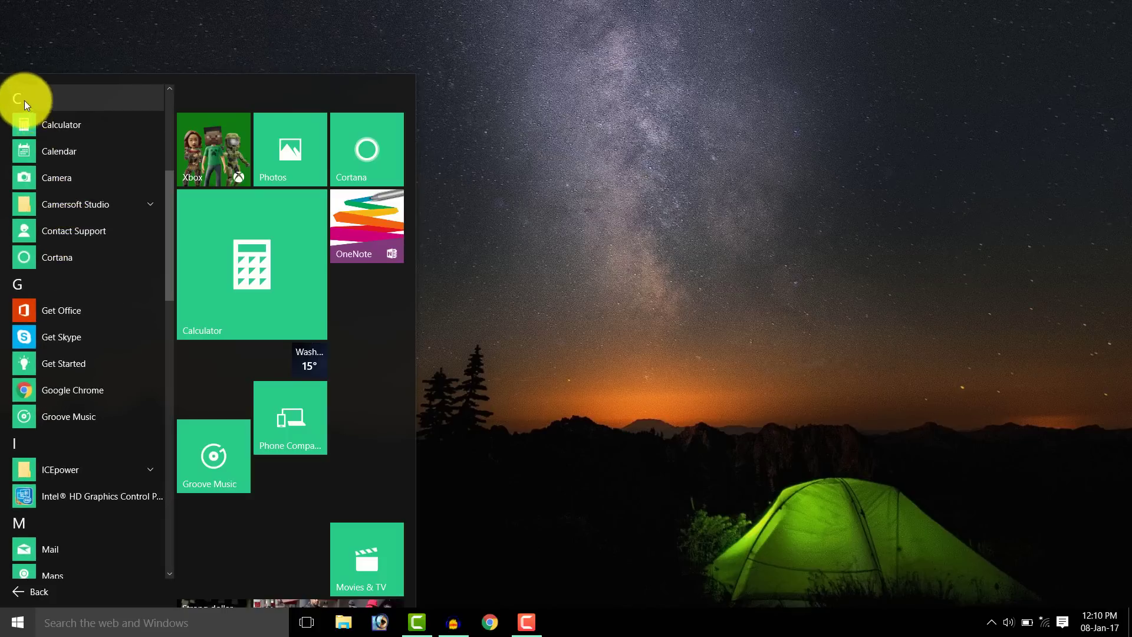
{"action": "left_click", "coordinate": [18, 95]}
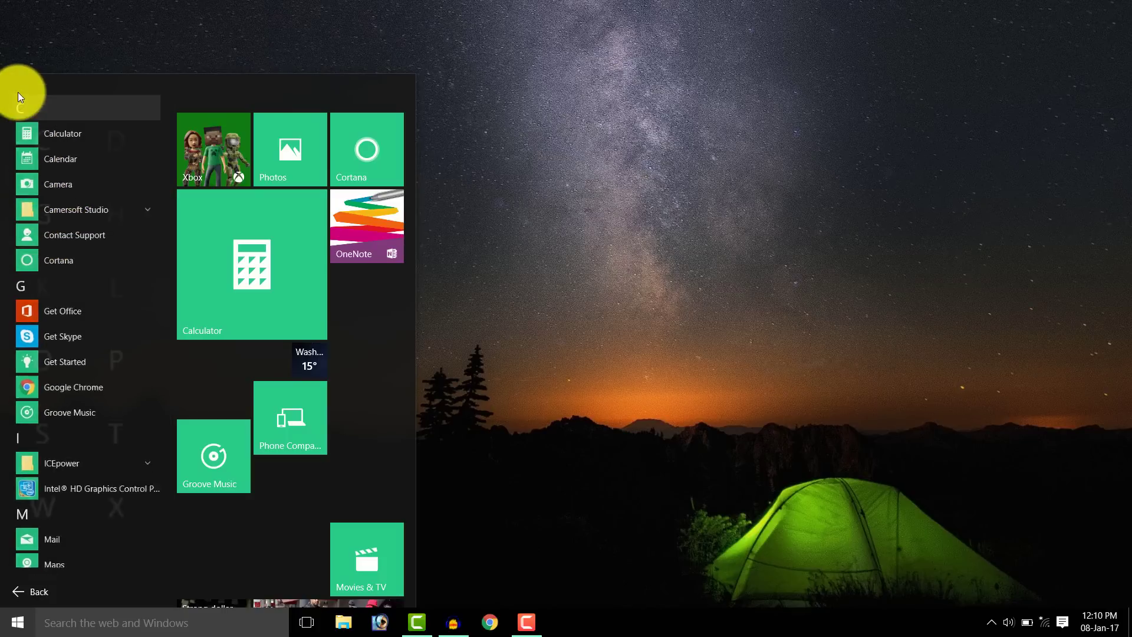
{"action": "left_click", "coordinate": [106, 382]}
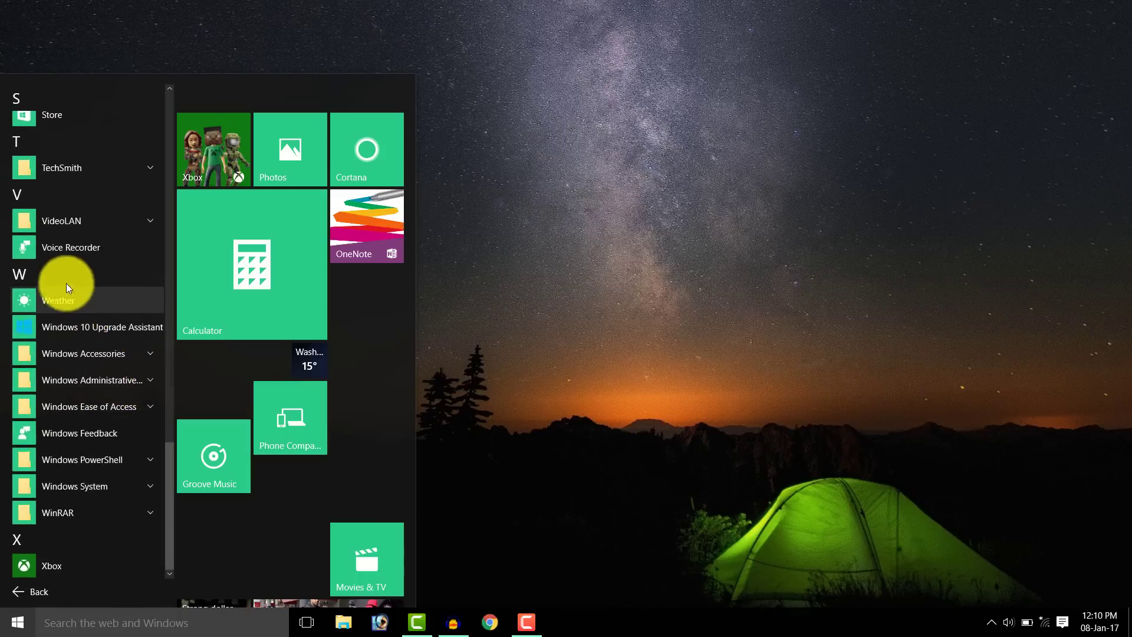
{"action": "left_click", "coordinate": [20, 136]}
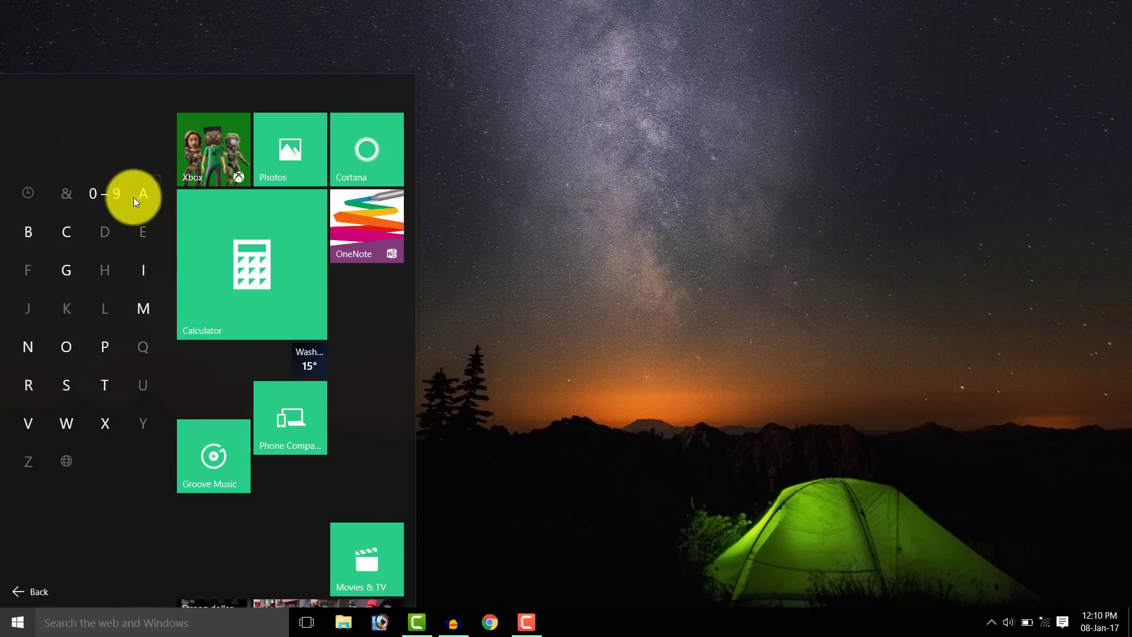
{"action": "left_click", "coordinate": [141, 195]}
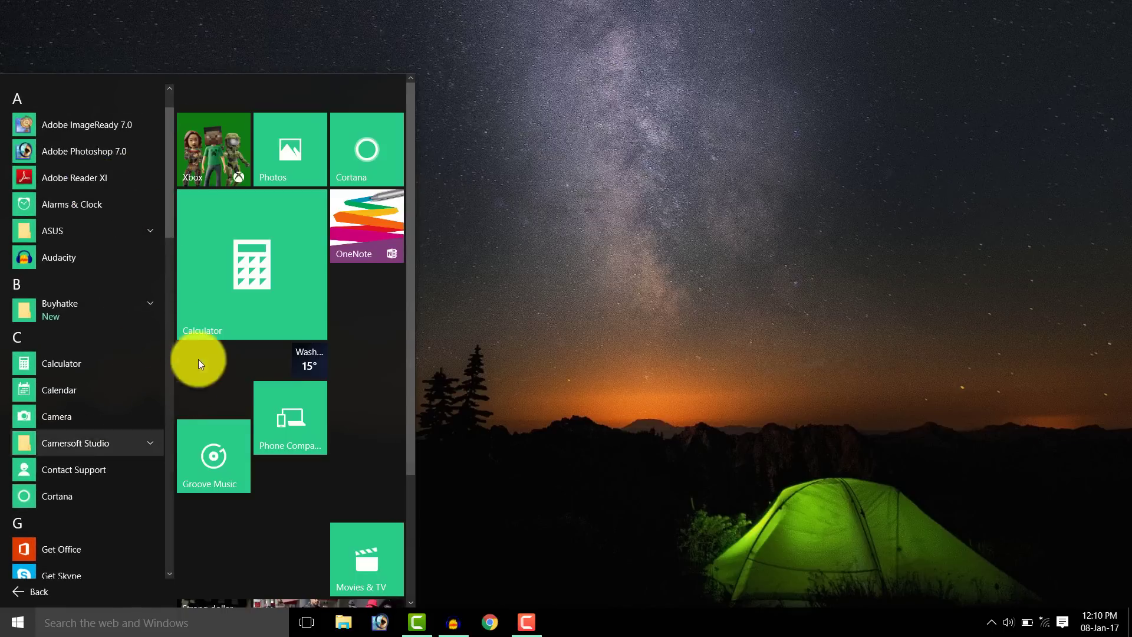
Look through the all apps list down to the W entries and back, and return to the main Start menu.
{"action": "scroll", "coordinate": [174, 225], "scroll_direction": "down", "scroll_amount": 15}
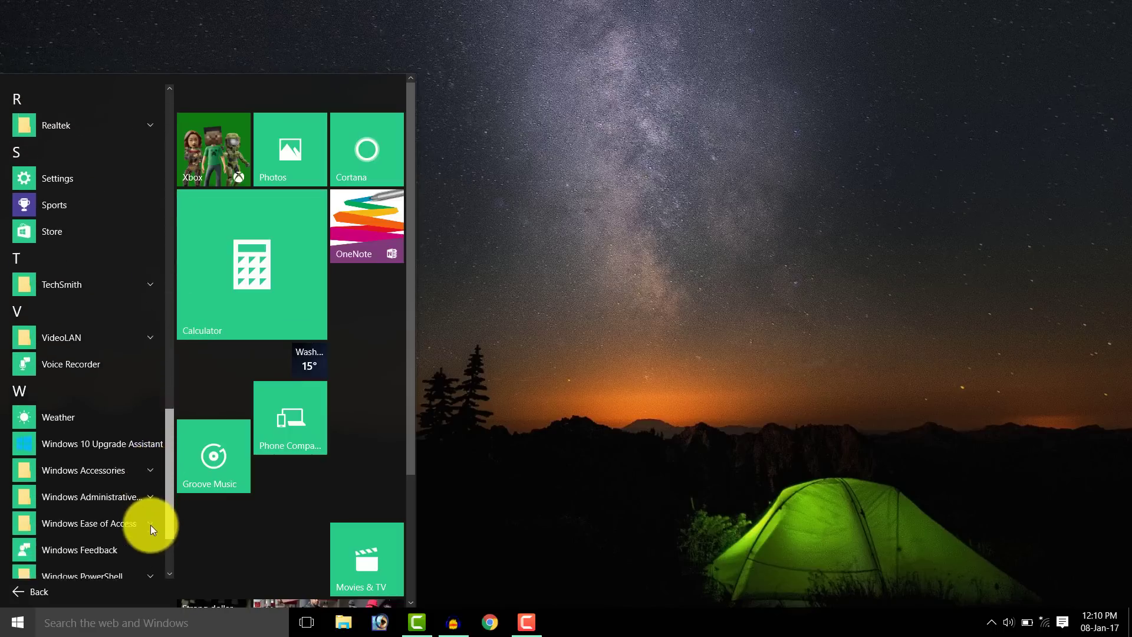
{"action": "left_click_drag", "start_coordinate": [158, 556], "coordinate": [162, 222]}
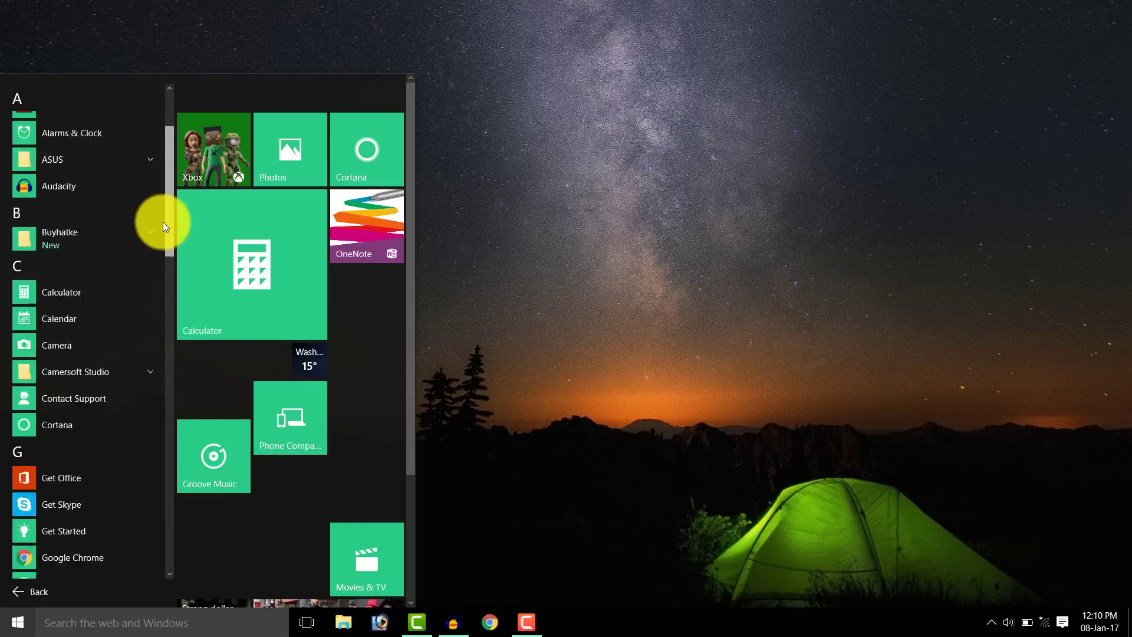
{"action": "left_click", "coordinate": [19, 592]}
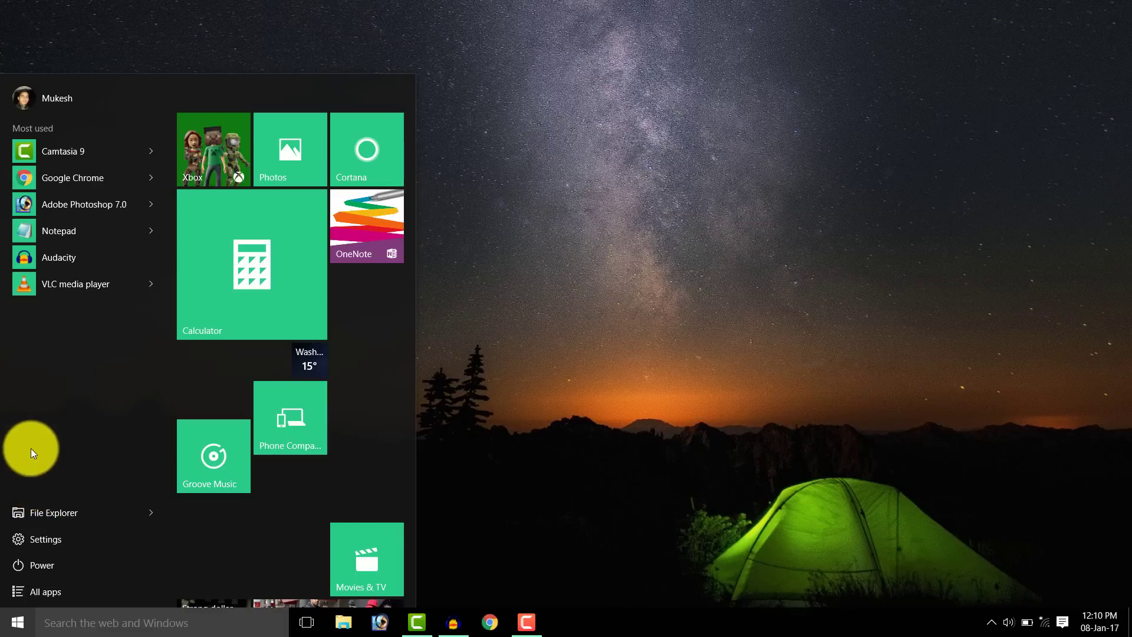
Search Windows for "start menu" and open the Start settings from the results.
{"action": "left_click", "coordinate": [79, 623]}
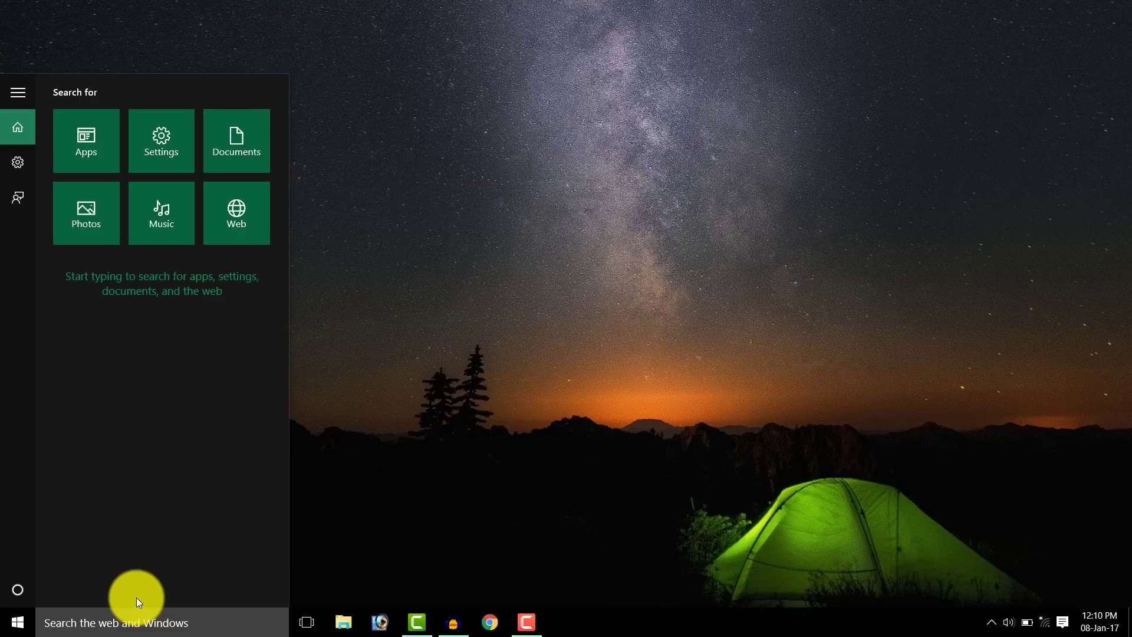
{"action": "left_click", "coordinate": [162, 620]}
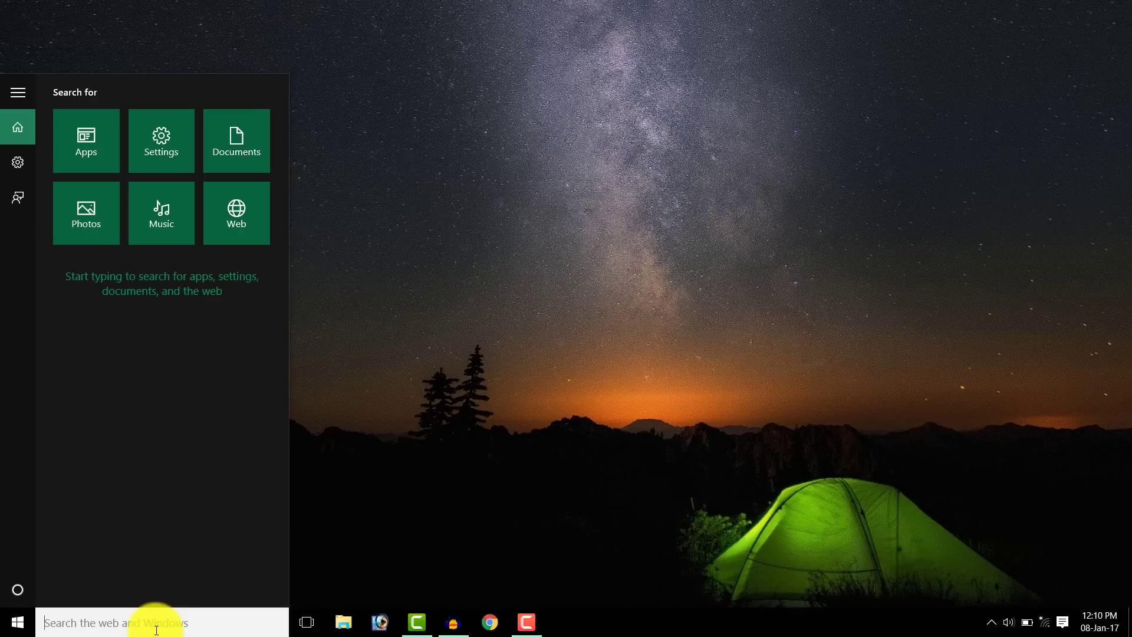
{"action": "type", "text": "sar"}
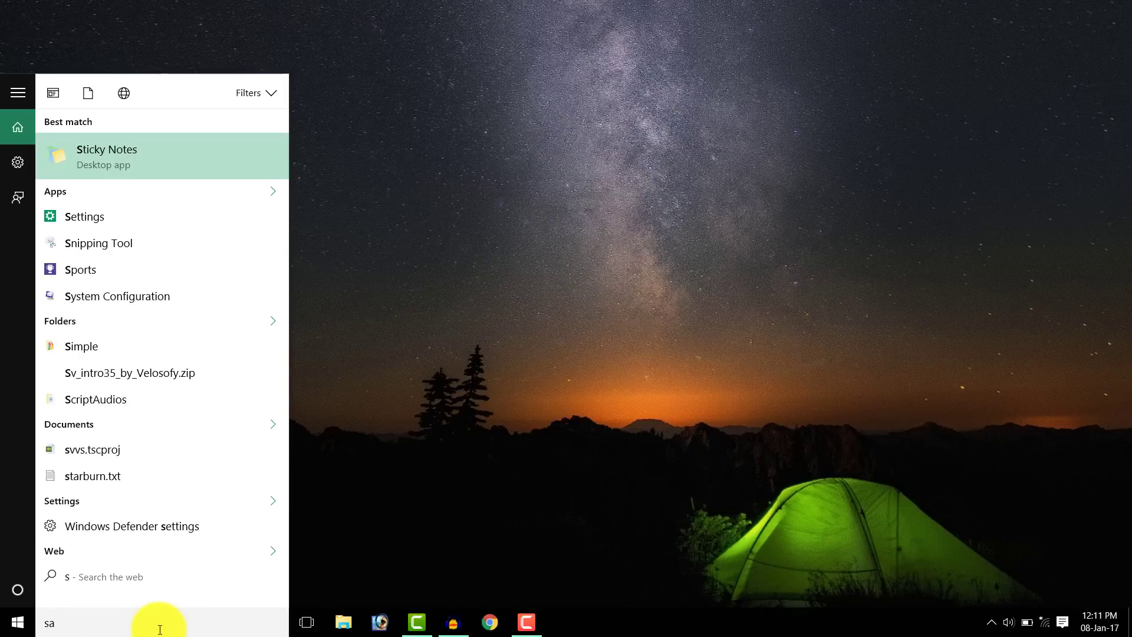
{"action": "key", "text": "BackSpace"}
{"action": "key", "text": "BackSpace"}
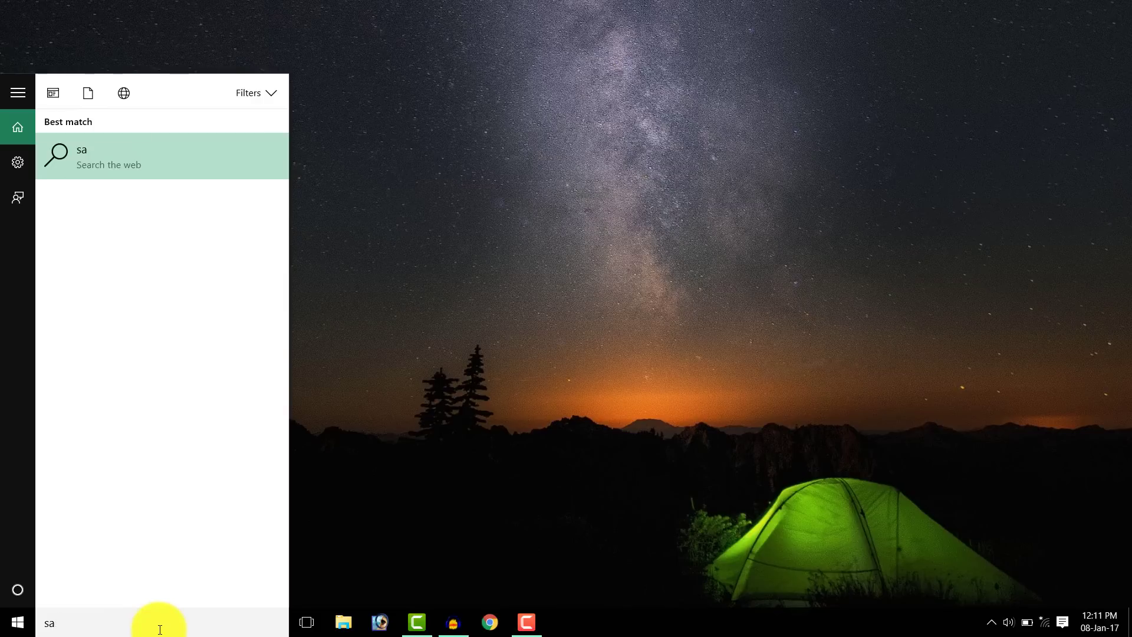
{"action": "type", "text": "tart"}
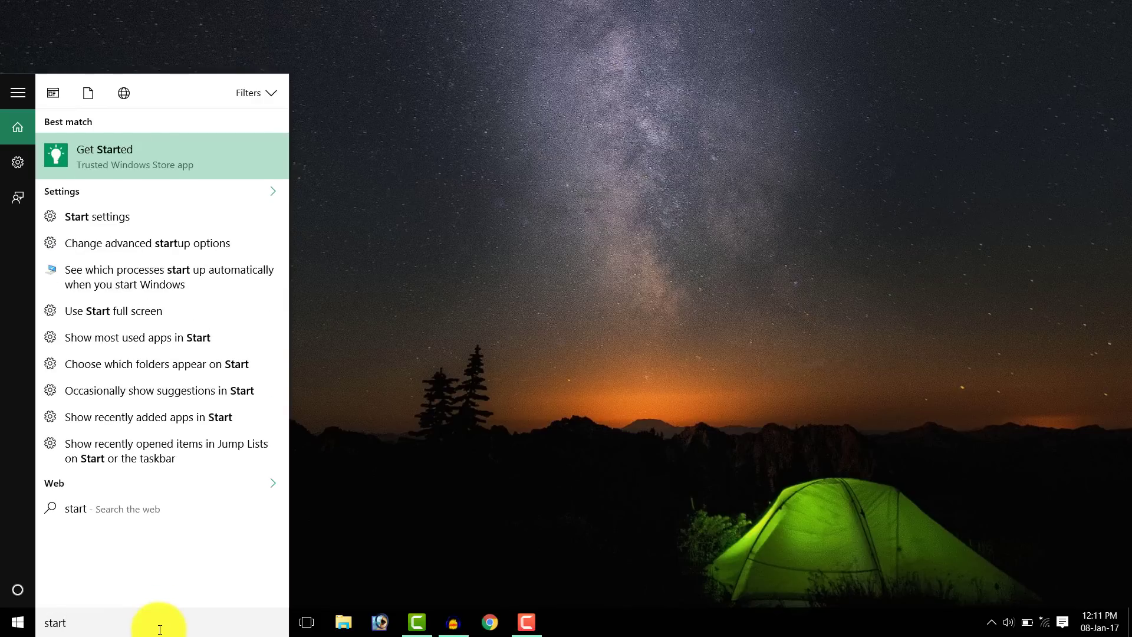
{"action": "type", "text": " me"}
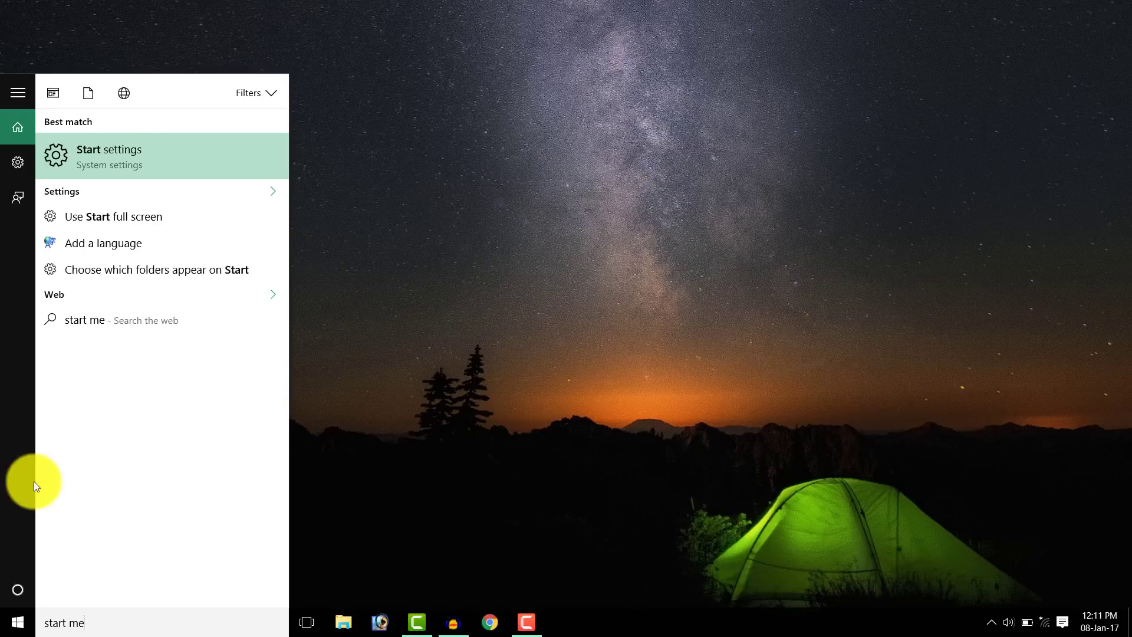
{"action": "type", "text": "nu"}
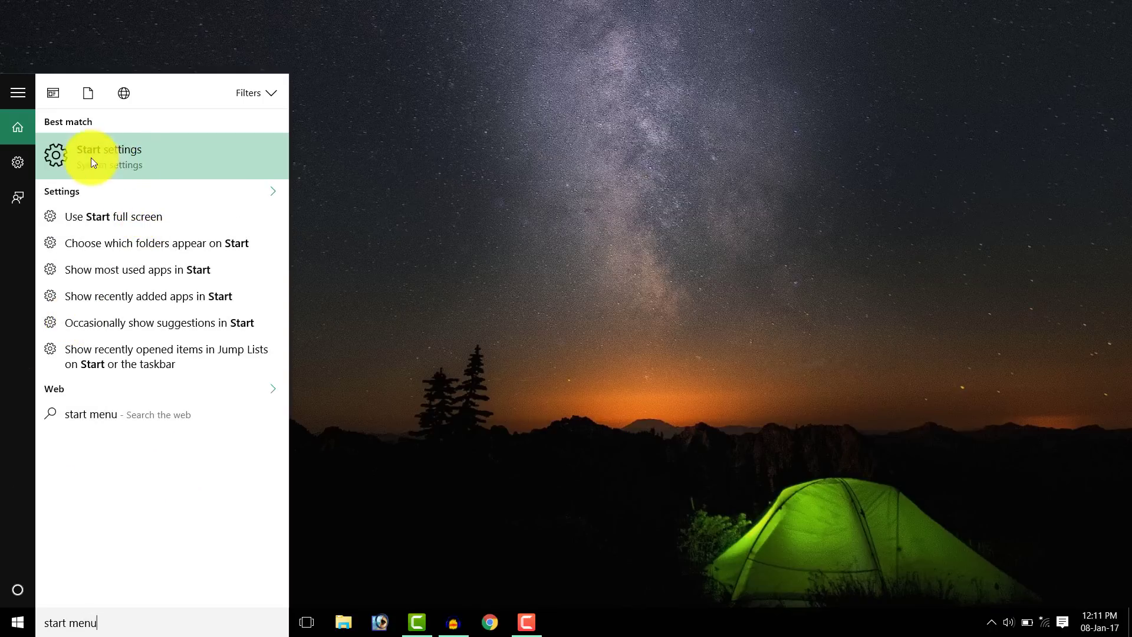
{"action": "left_click", "coordinate": [123, 156]}
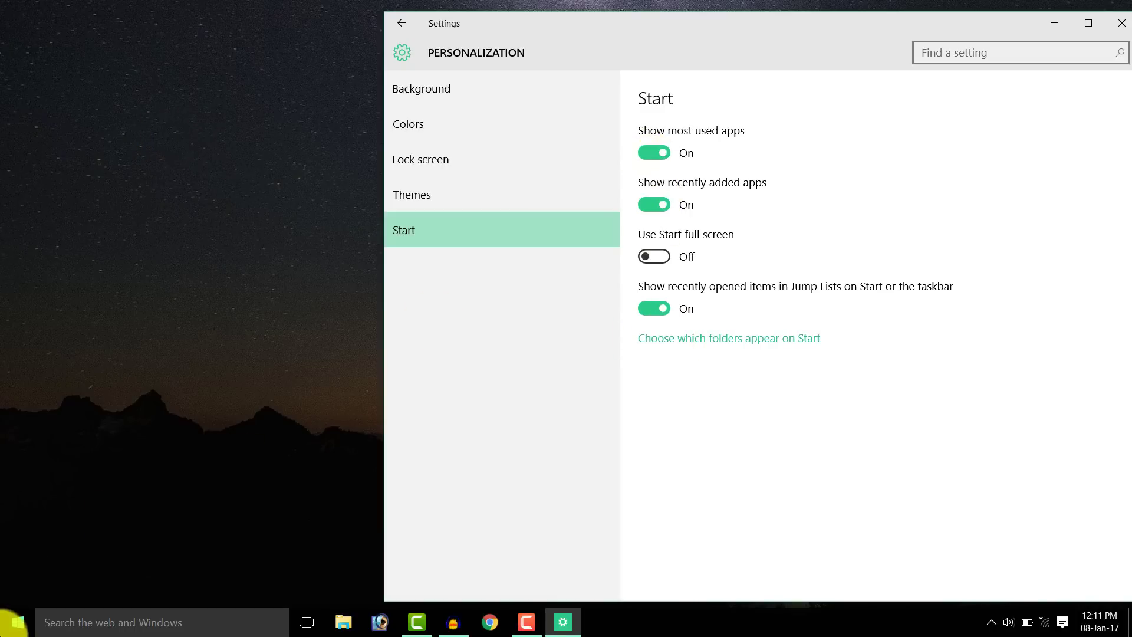
Among the folders that appear on Start, turn on Documents, and open the Start menu to check it.
{"action": "left_click", "coordinate": [15, 620]}
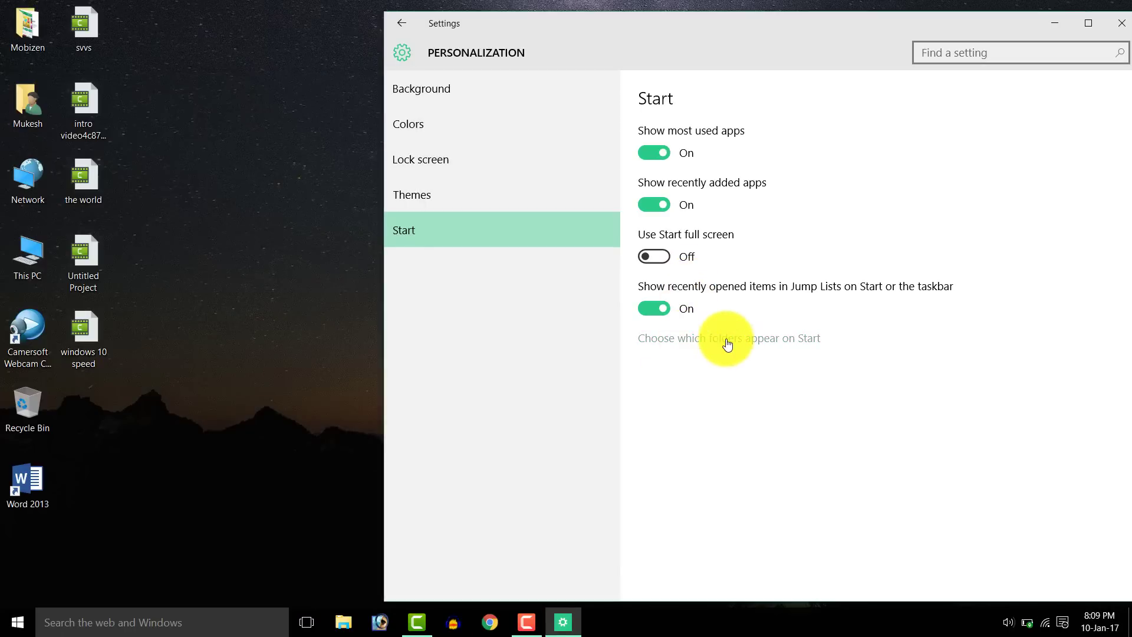
{"action": "left_click", "coordinate": [729, 339]}
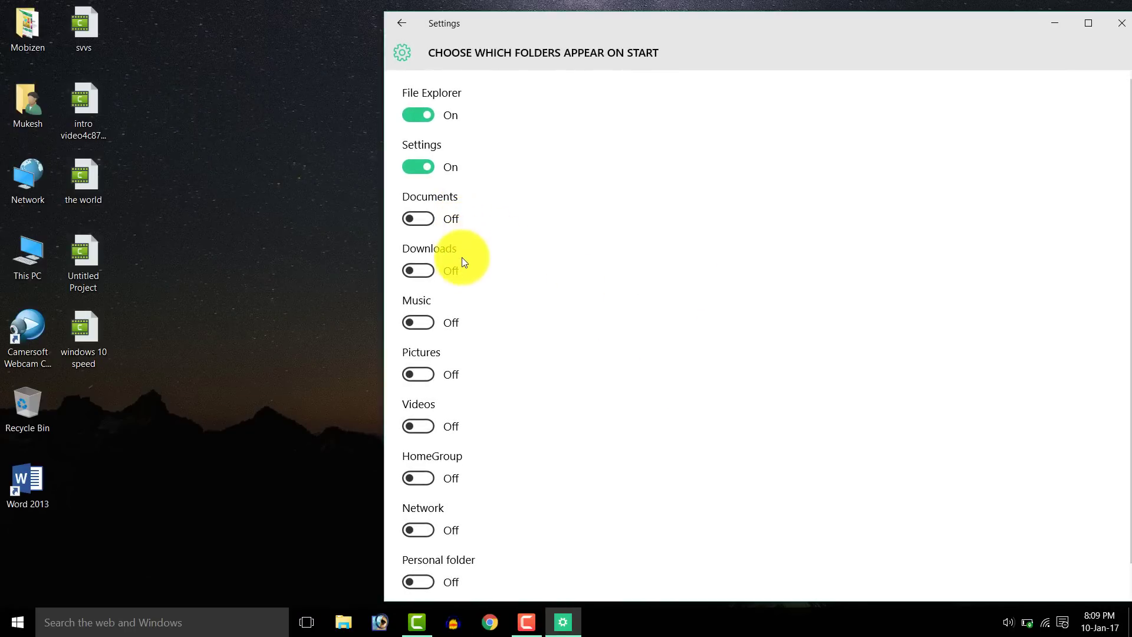
{"action": "left_click", "coordinate": [416, 221]}
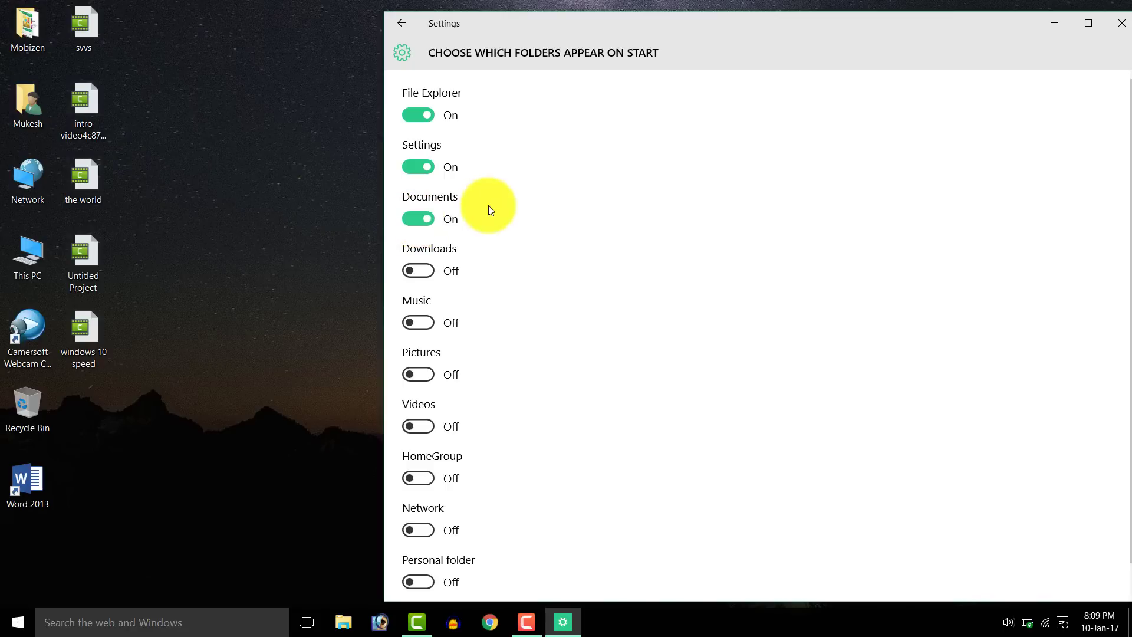
{"action": "left_click", "coordinate": [11, 624]}
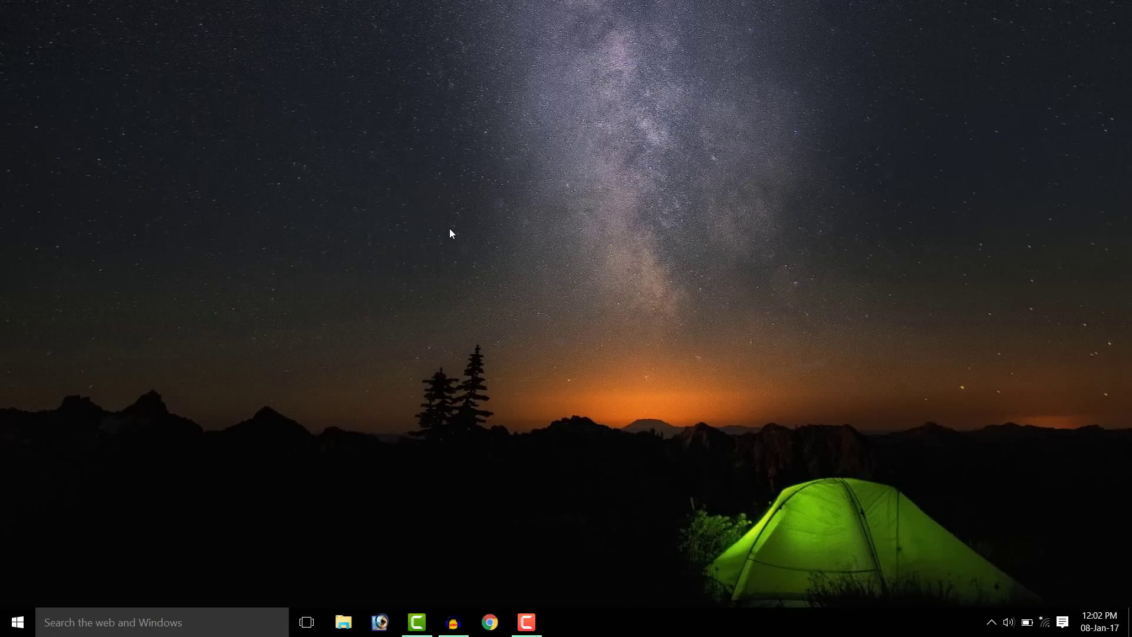
Refresh the desktop.
{"action": "right_click", "coordinate": [338, 191]}
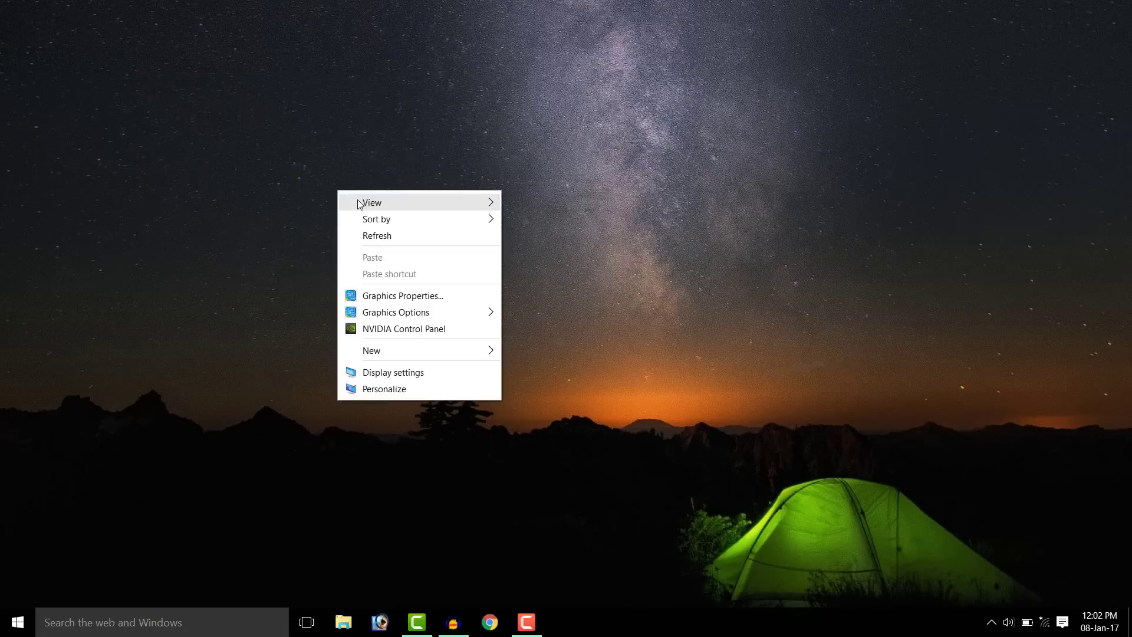
{"action": "left_click", "coordinate": [382, 234]}
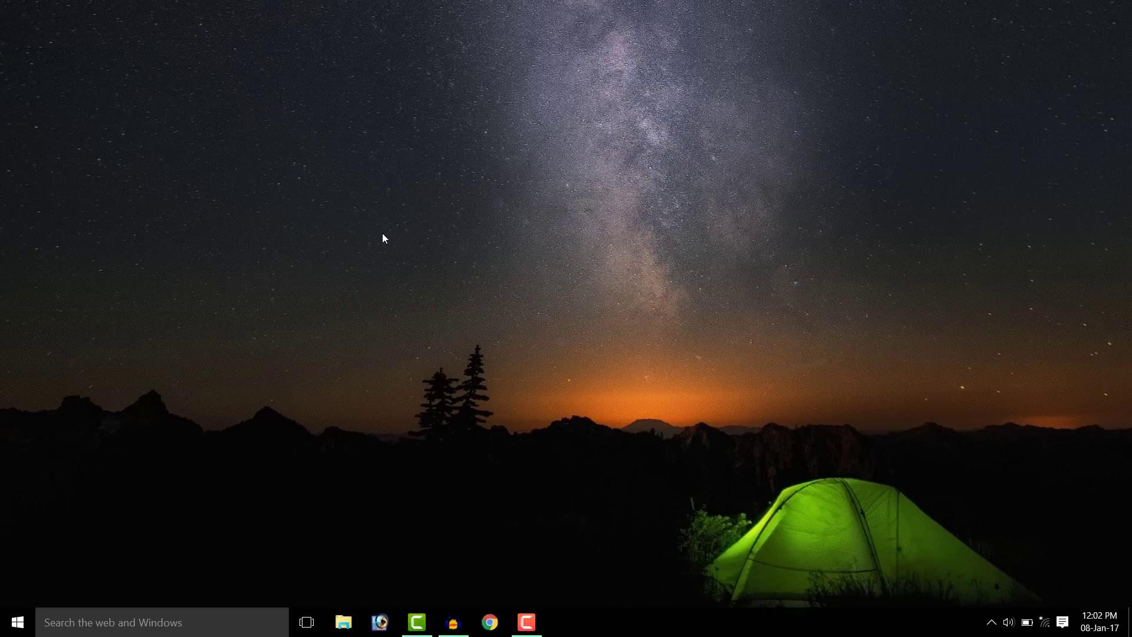